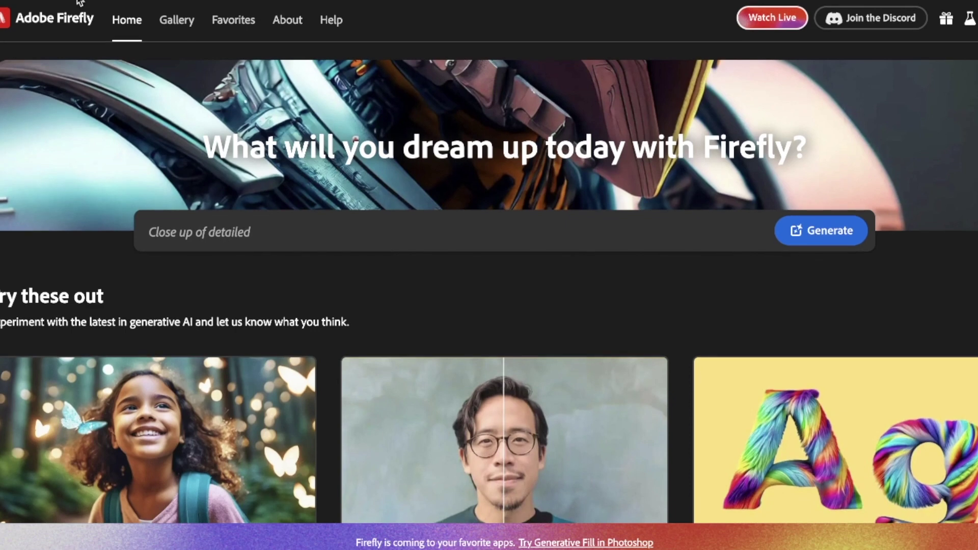
- Open the Text to image generator and make its empty prompt field active
{"action": "type", "text": "i-fi suit, futuristic r"}
{"action": "scroll", "coordinate": [292, 131], "scroll_direction": "down", "scroll_amount": 1}
{"action": "scroll", "coordinate": [290, 126], "scroll_direction": "down", "scroll_amount": 7}
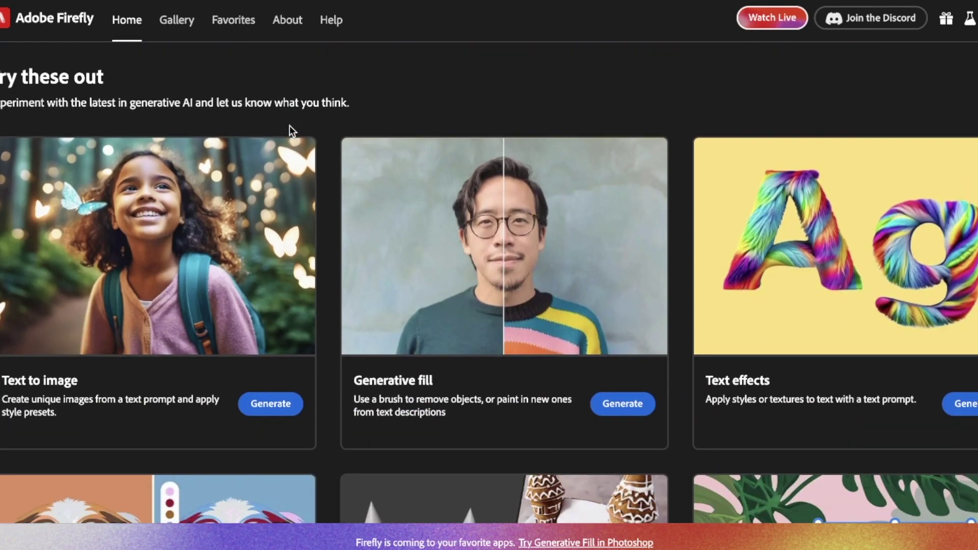
{"action": "scroll", "coordinate": [290, 131], "scroll_direction": "down", "scroll_amount": 3}
{"action": "scroll", "coordinate": [290, 131], "scroll_direction": "up", "scroll_amount": 5}
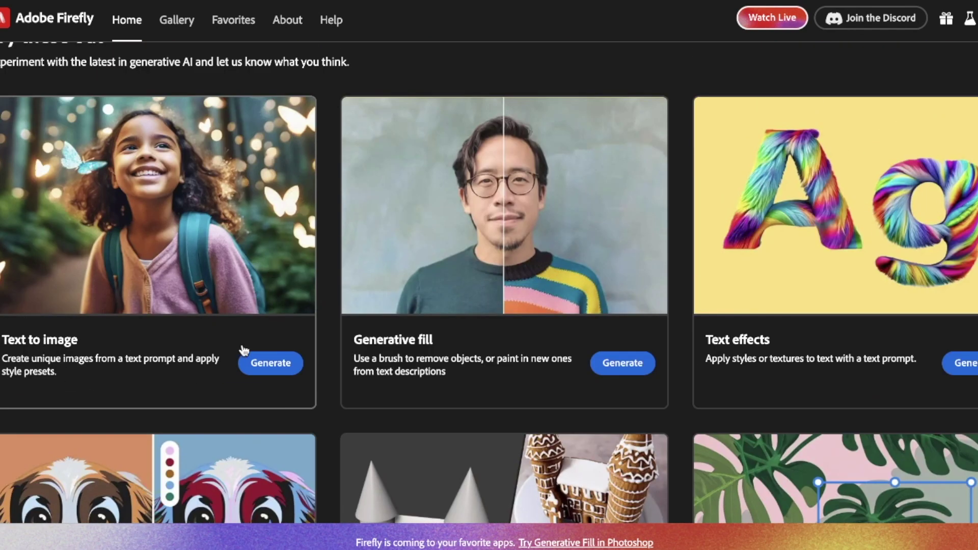
{"action": "left_click", "coordinate": [270, 364]}
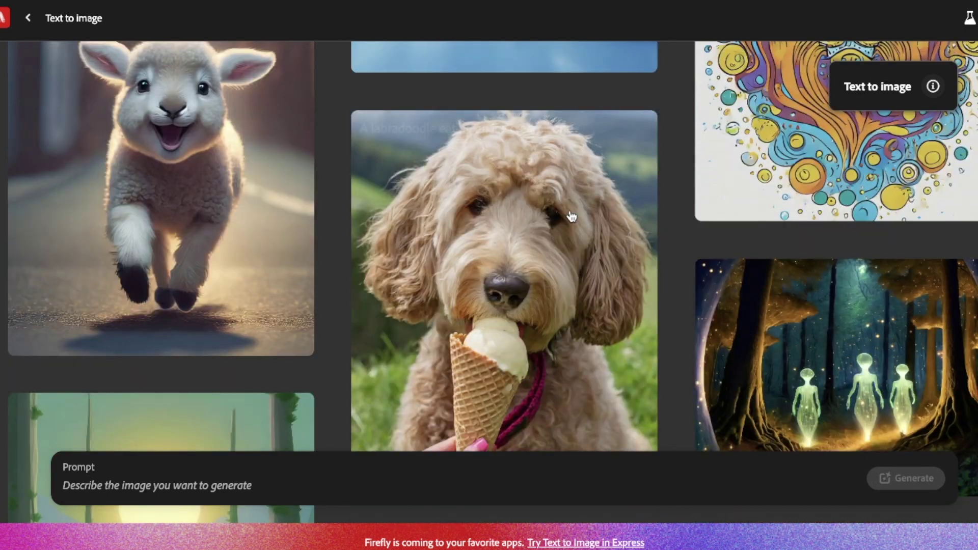
{"action": "scroll", "coordinate": [571, 217], "scroll_direction": "down", "scroll_amount": 5}
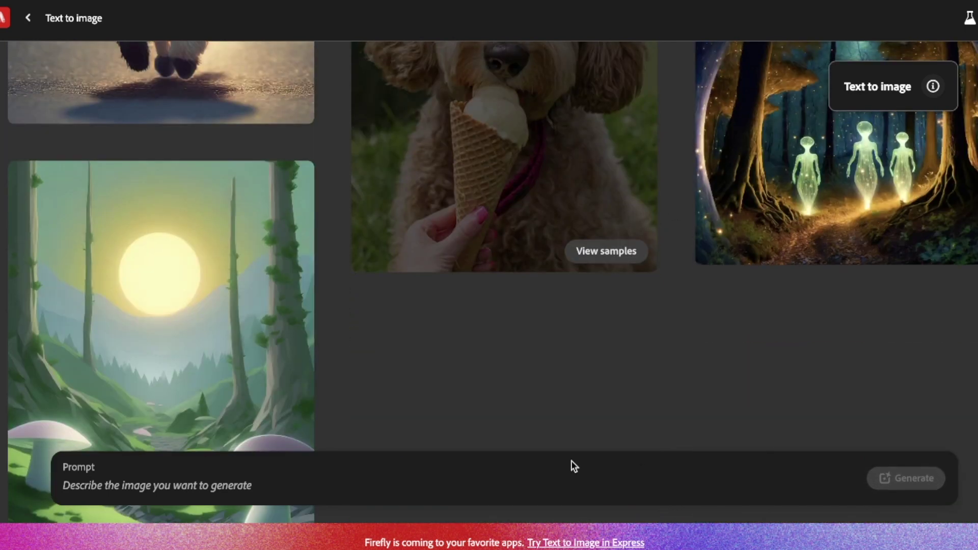
{"action": "left_click", "coordinate": [252, 485]}
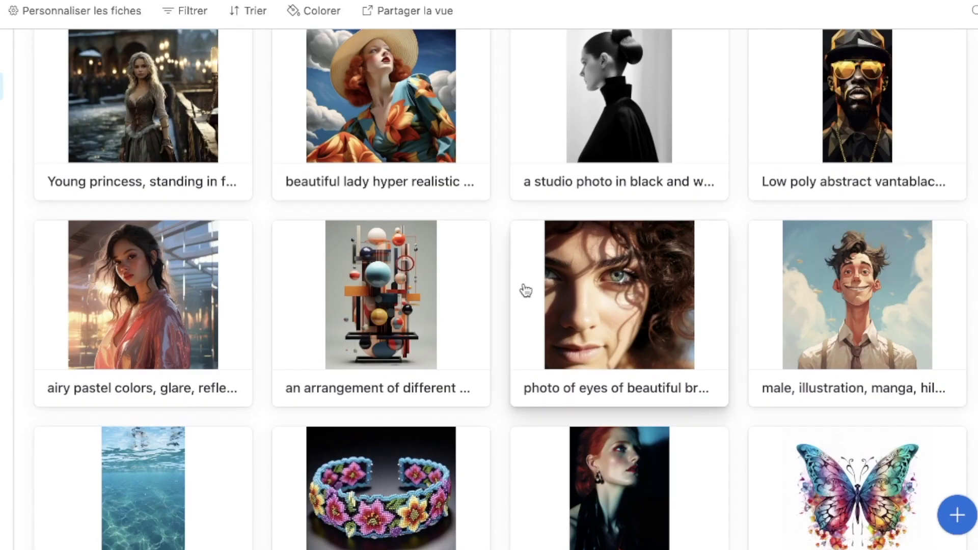
- Switch to the prompt library, open the record of the woman facing a giant stone face, and copy its prompt without the trailing parameters
{"action": "scroll", "coordinate": [513, 249], "scroll_direction": "up", "scroll_amount": 2}
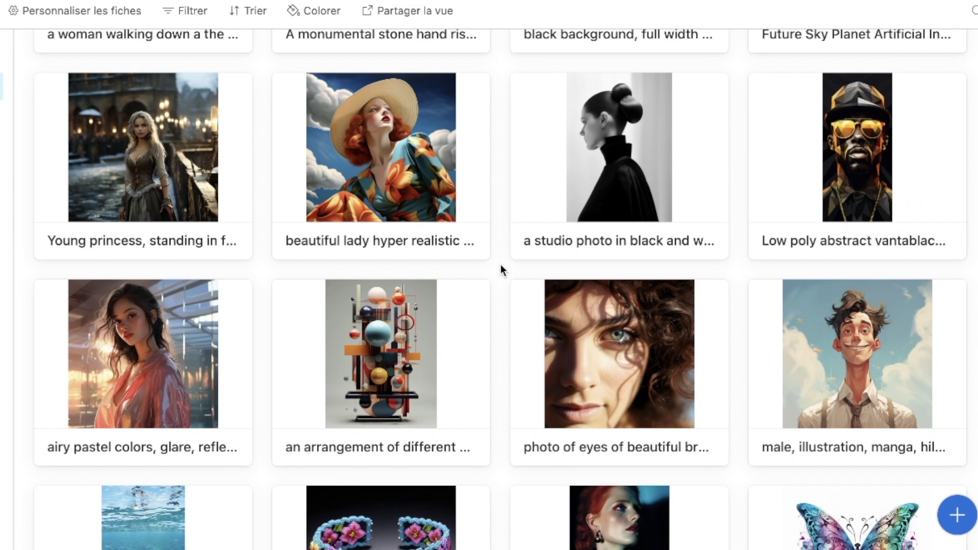
{"action": "scroll", "coordinate": [170, 229], "scroll_direction": "up", "scroll_amount": 7}
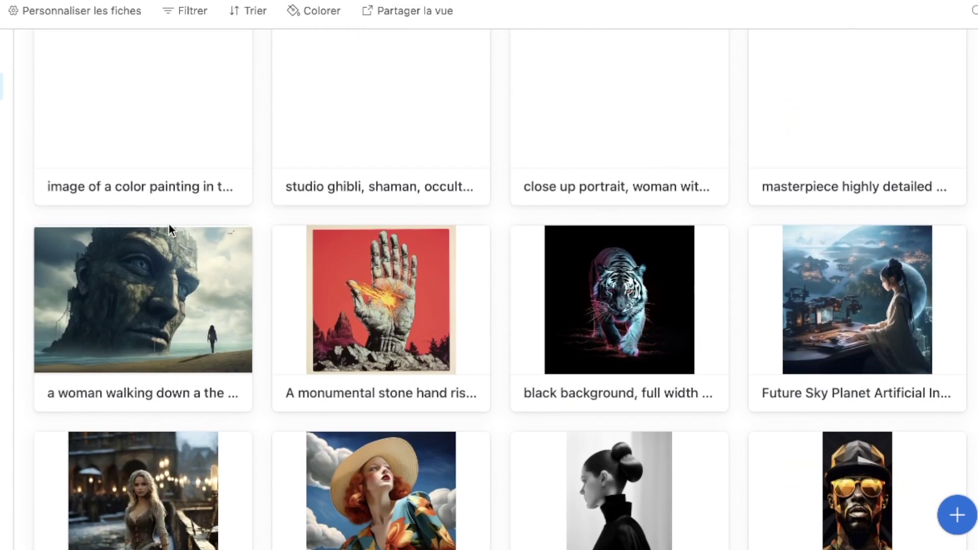
{"action": "left_click", "coordinate": [181, 308]}
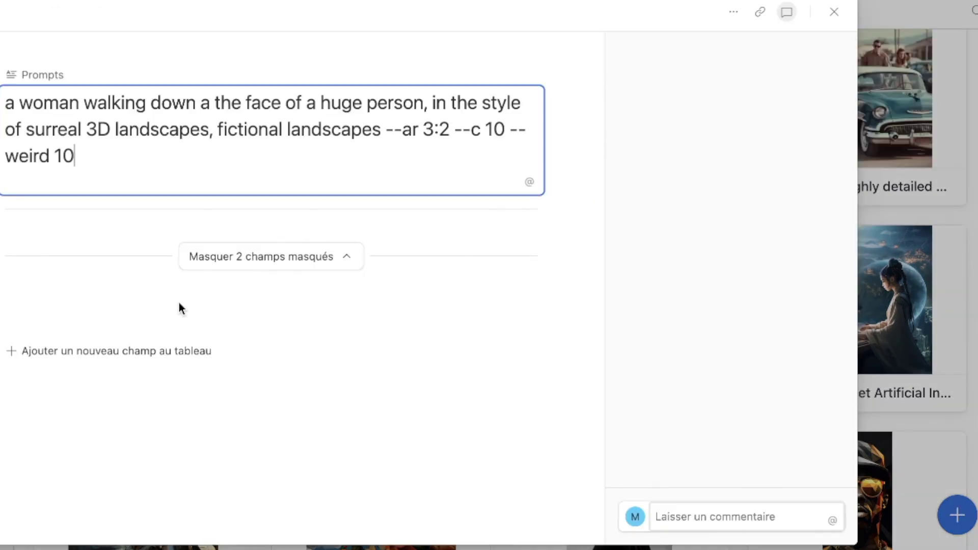
{"action": "left_click_drag", "start_coordinate": [459, 125], "coordinate": [43, 94]}
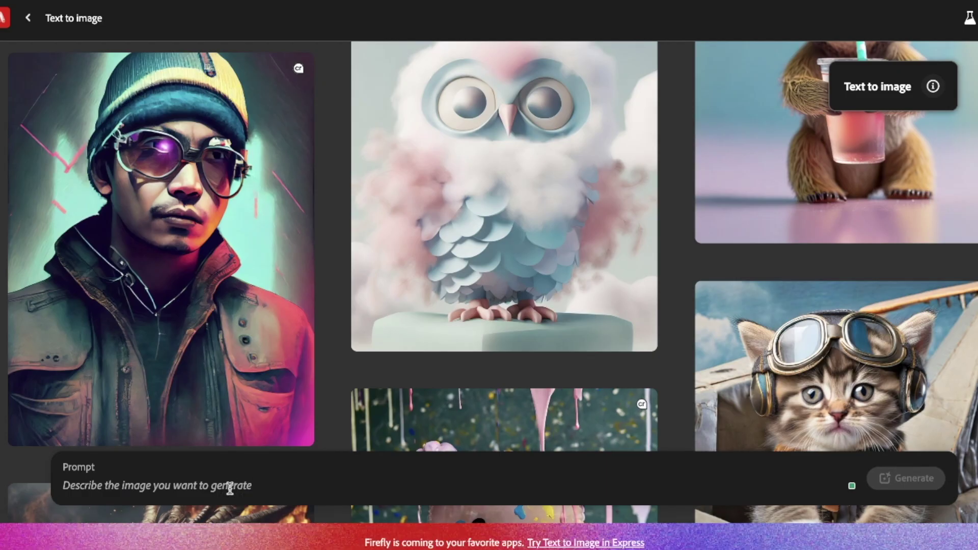
- Generate Firefly images from the prompt "a woman walking down a the face of a huge person, in the style of surreal 3D landscapes, fictional landscapes"
{"action": "type", "text": "a woman walking down on the face of a huge person, in the style of surreal 3D landscapes, fictional landscapes"}
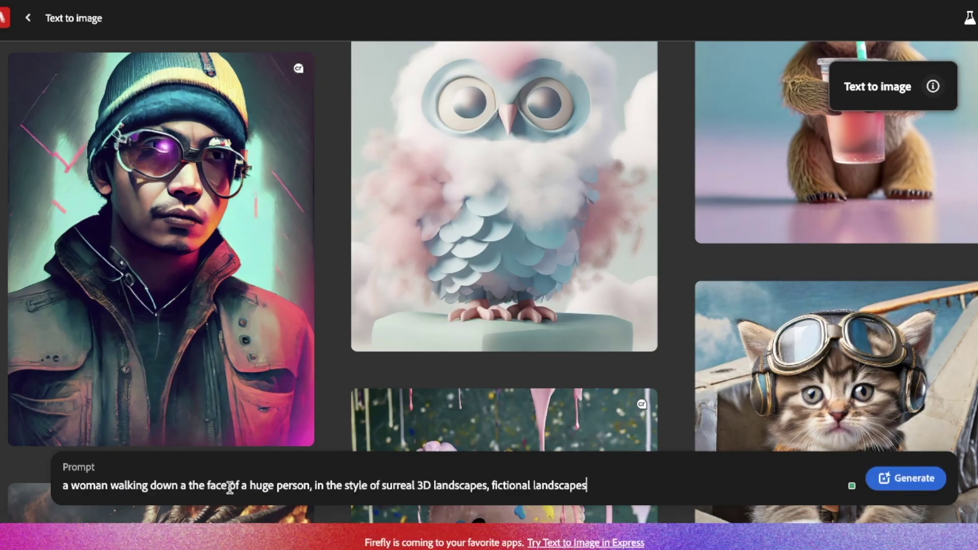
{"action": "key", "text": "Return"}
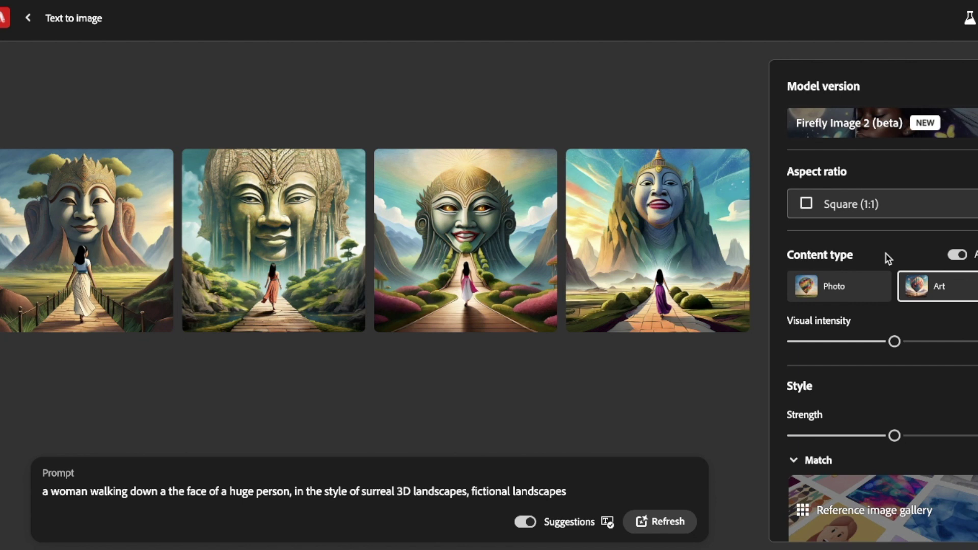
- Set the aspect ratio of the images to Portrait (3:4)
{"action": "scroll", "coordinate": [886, 256], "scroll_direction": "down", "scroll_amount": 1}
{"action": "scroll", "coordinate": [886, 259], "scroll_direction": "up", "scroll_amount": 1}
{"action": "left_click", "coordinate": [869, 210]}
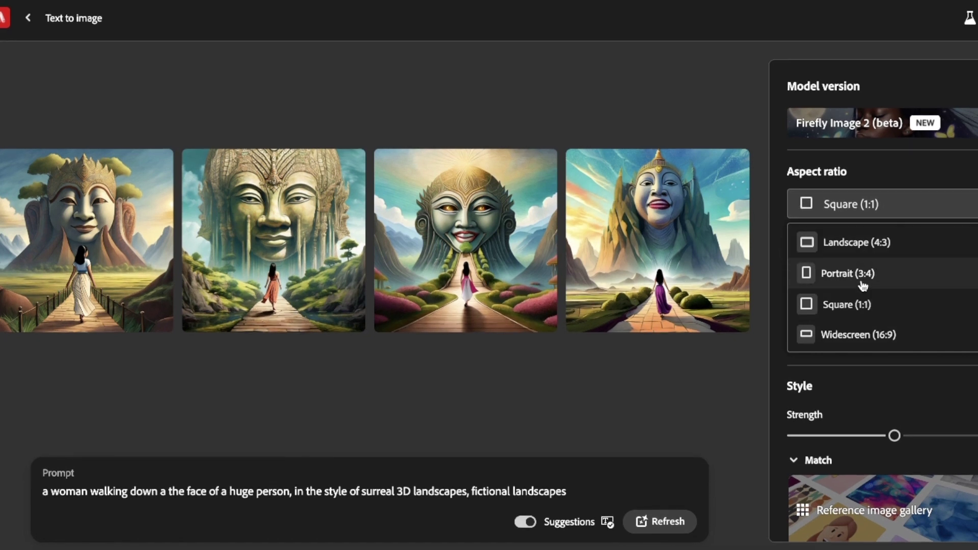
{"action": "left_click", "coordinate": [864, 274]}
- Set the content type to Photo and lower the visual intensity slightly below the middle
{"action": "left_click", "coordinate": [841, 288]}
{"action": "scroll", "coordinate": [856, 286], "scroll_direction": "down", "scroll_amount": 1}
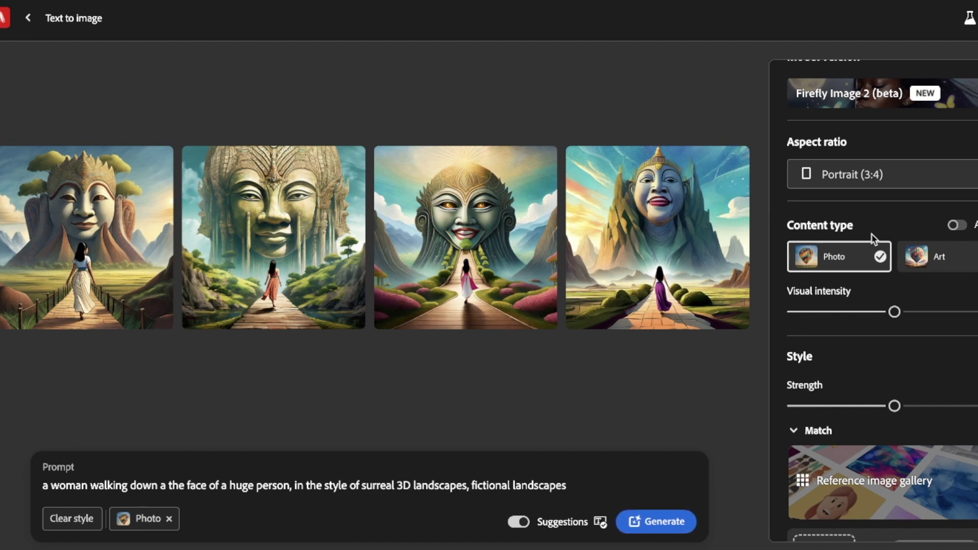
{"action": "left_click_drag", "start_coordinate": [895, 312], "coordinate": [872, 317]}
- Examine the style matching options and the effects in the Movements, Themes and Techniques categories
{"action": "scroll", "coordinate": [874, 300], "scroll_direction": "down", "scroll_amount": 2}
{"action": "scroll", "coordinate": [874, 300], "scroll_direction": "down", "scroll_amount": 1}
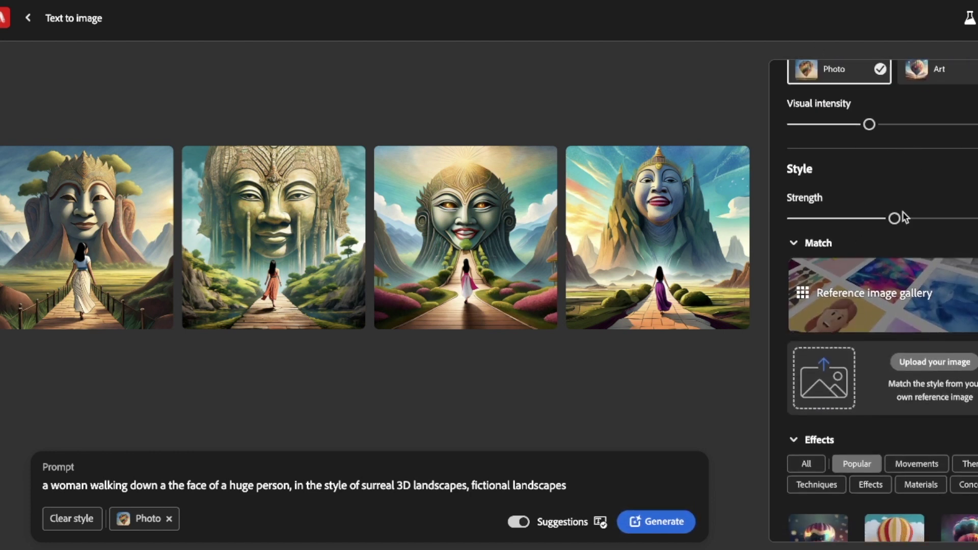
{"action": "scroll", "coordinate": [887, 227], "scroll_direction": "down", "scroll_amount": 1}
{"action": "scroll", "coordinate": [881, 241], "scroll_direction": "down", "scroll_amount": 1}
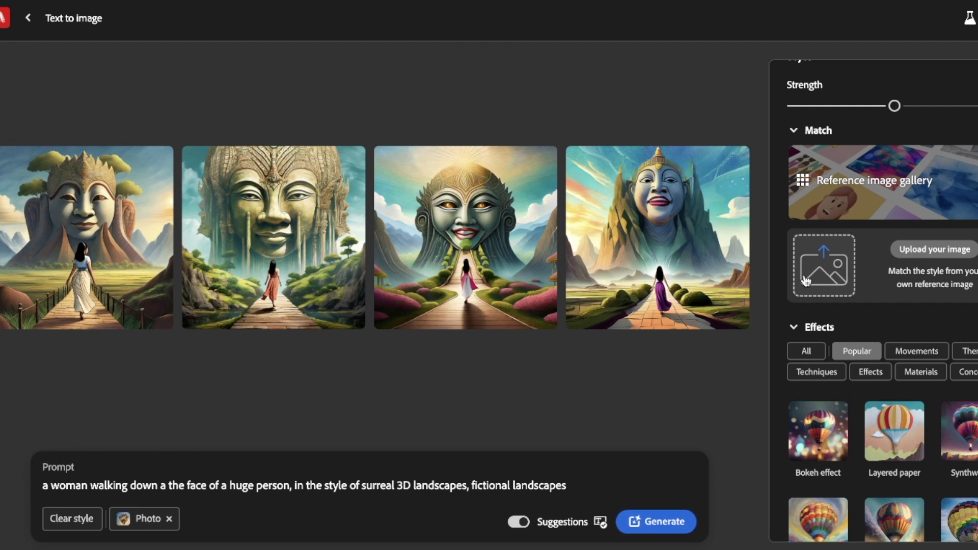
{"action": "scroll", "coordinate": [892, 280], "scroll_direction": "down", "scroll_amount": 2}
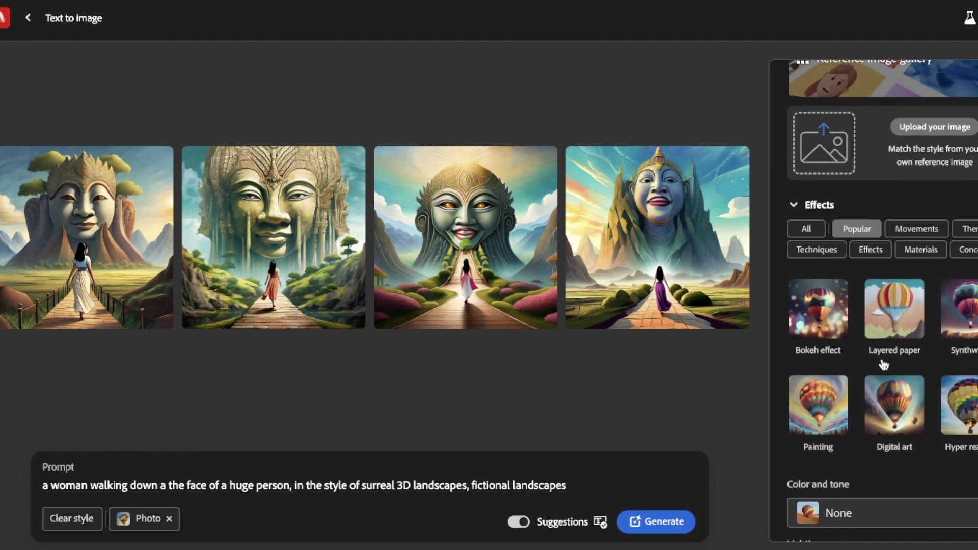
{"action": "scroll", "coordinate": [859, 408], "scroll_direction": "down", "scroll_amount": 2}
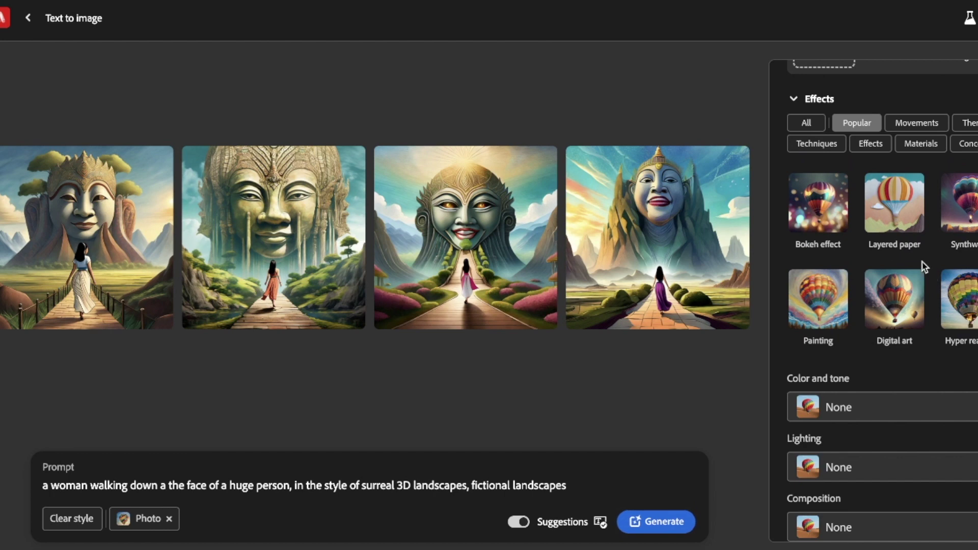
{"action": "scroll", "coordinate": [841, 286], "scroll_direction": "down", "scroll_amount": 1}
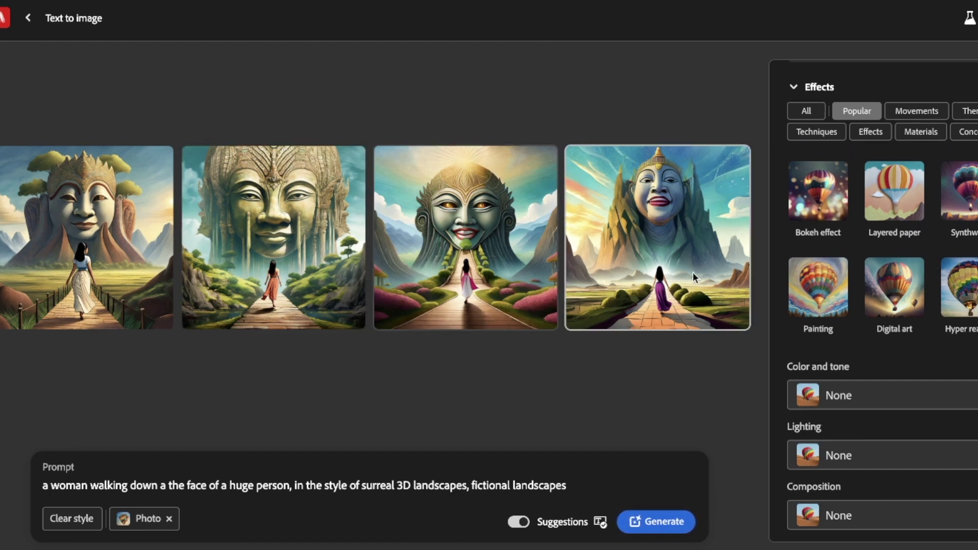
{"action": "left_click", "coordinate": [918, 113]}
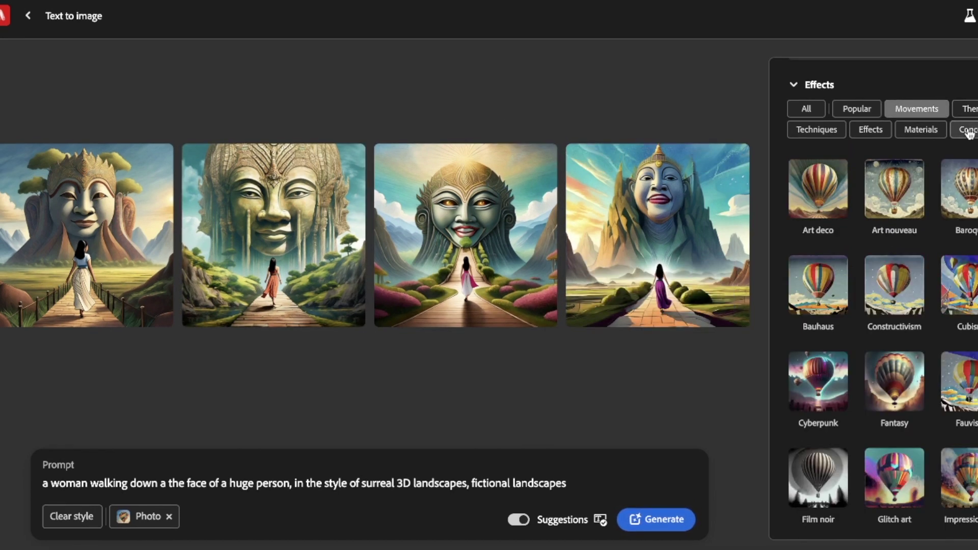
{"action": "left_click", "coordinate": [973, 111]}
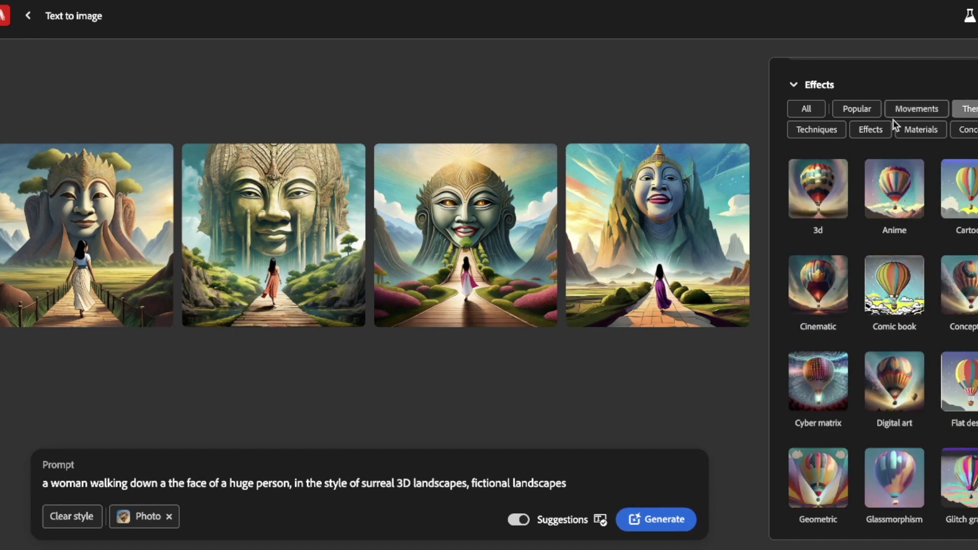
{"action": "left_click", "coordinate": [818, 130]}
{"action": "scroll", "coordinate": [889, 294], "scroll_direction": "down", "scroll_amount": 14}
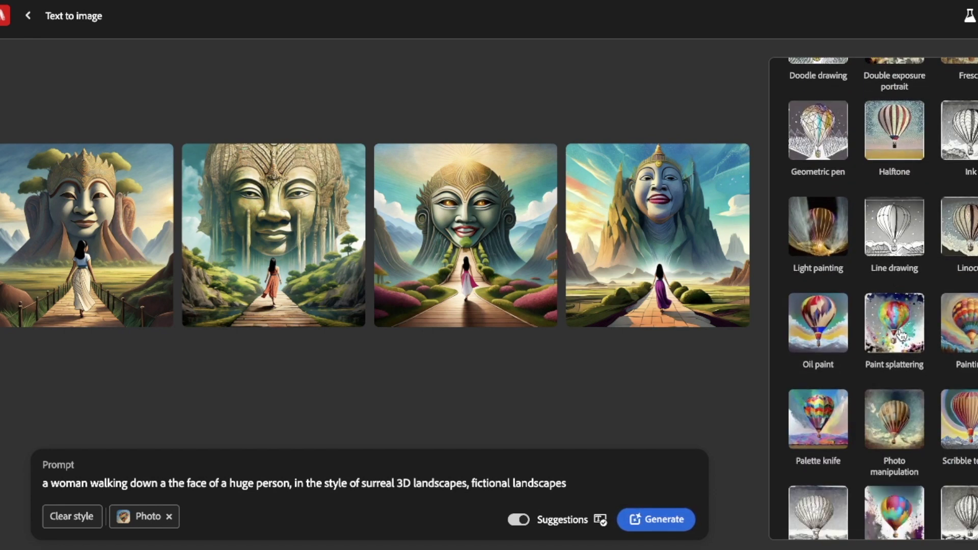
{"action": "scroll", "coordinate": [892, 344], "scroll_direction": "down", "scroll_amount": 3}
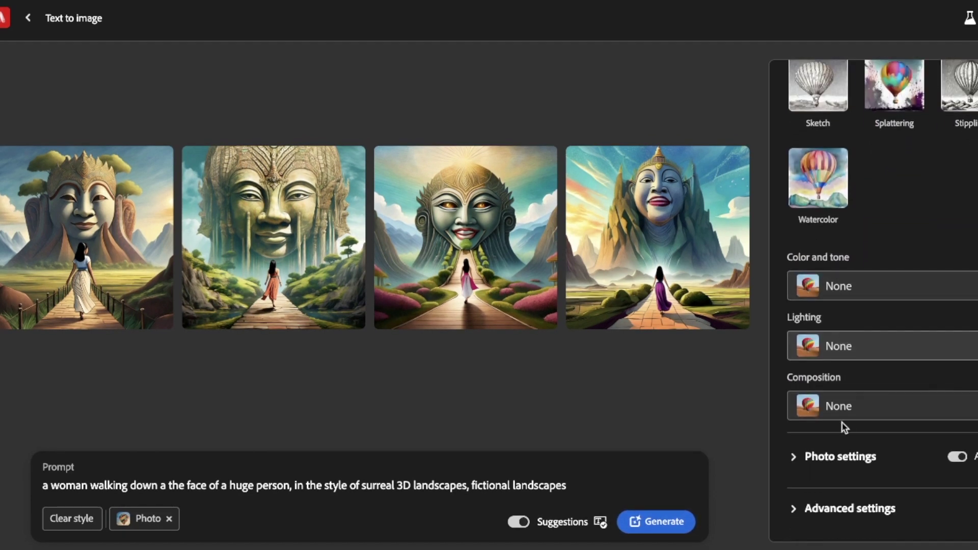
- Expand the photo settings and set aperture and shutter speed slightly below mid-range, with a 50 mm field of view
{"action": "left_click", "coordinate": [801, 462]}
{"action": "mouse_move", "coordinate": [824, 309]}
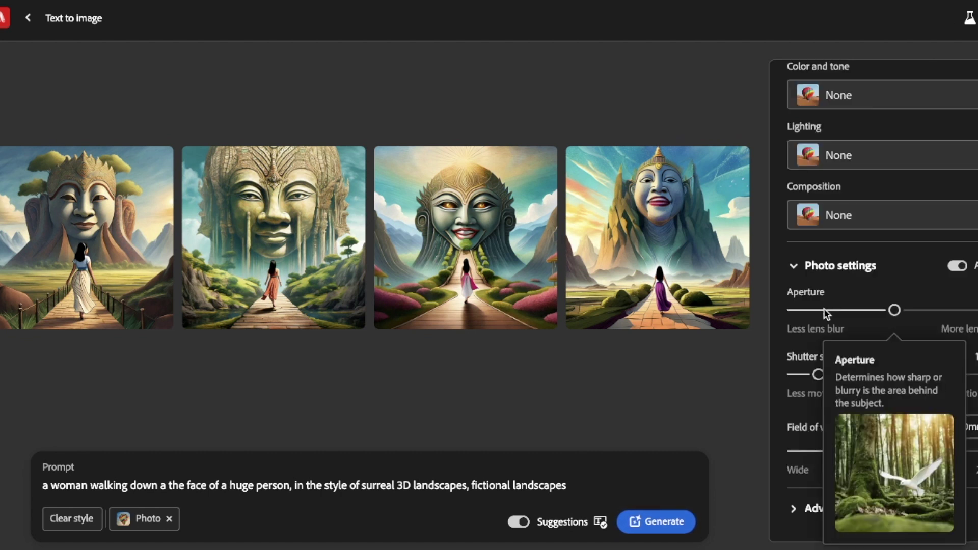
{"action": "left_click_drag", "start_coordinate": [892, 310], "coordinate": [977, 311]}
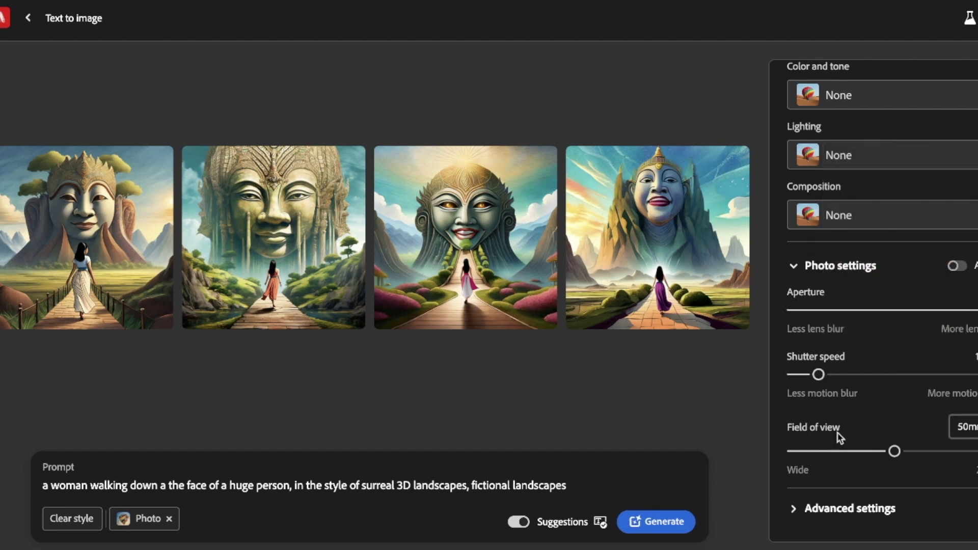
{"action": "left_click", "coordinate": [818, 451]}
{"action": "left_click", "coordinate": [793, 451]}
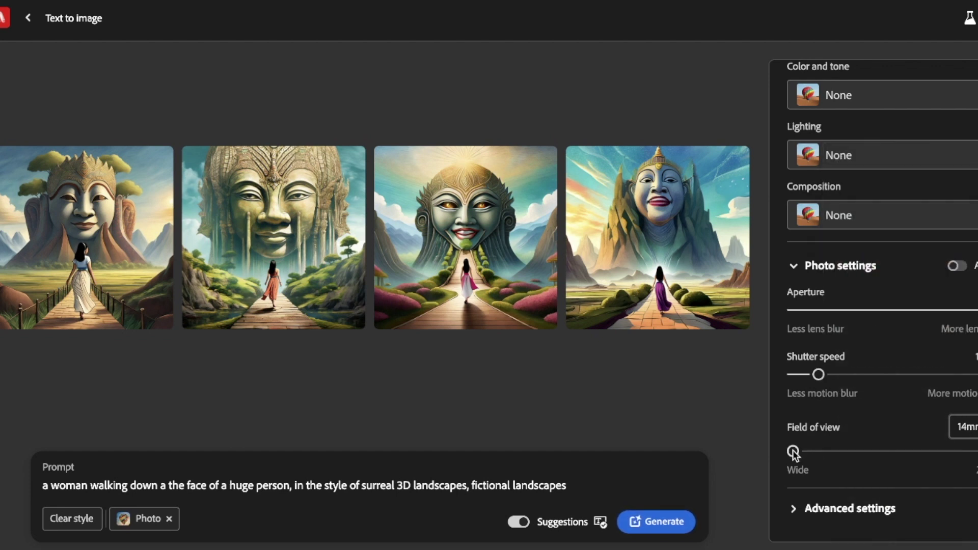
{"action": "left_click_drag", "start_coordinate": [792, 452], "coordinate": [947, 451]}
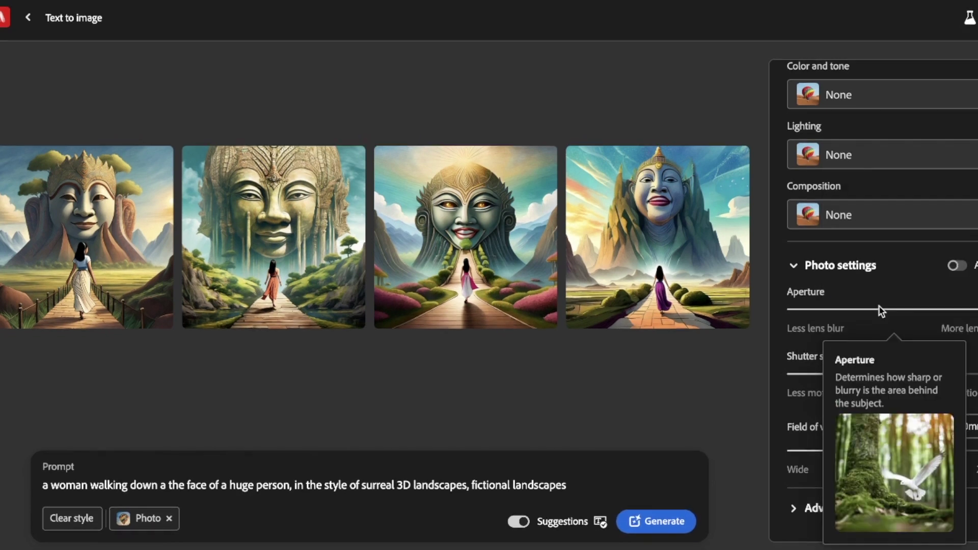
{"action": "left_click", "coordinate": [876, 313]}
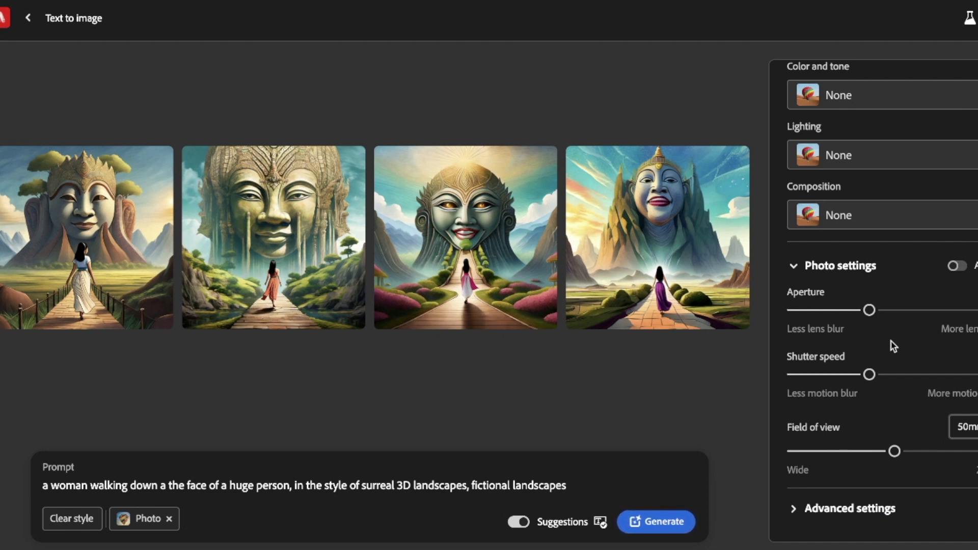
- Generate a new set of images with the portrait format, Photo content type and adjusted photo settings
{"action": "scroll", "coordinate": [892, 345], "scroll_direction": "up", "scroll_amount": 1}
{"action": "scroll", "coordinate": [923, 175], "scroll_direction": "up", "scroll_amount": 6}
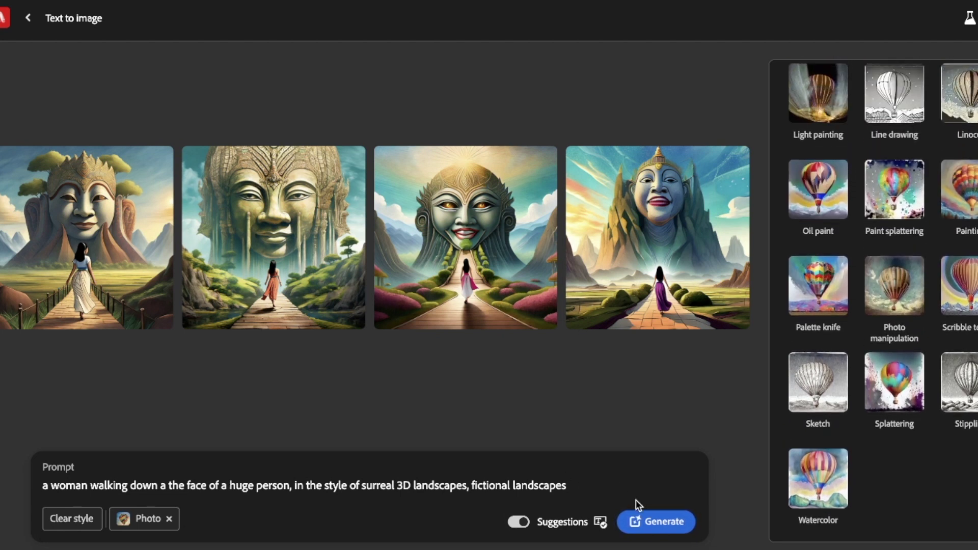
{"action": "left_click", "coordinate": [665, 522]}
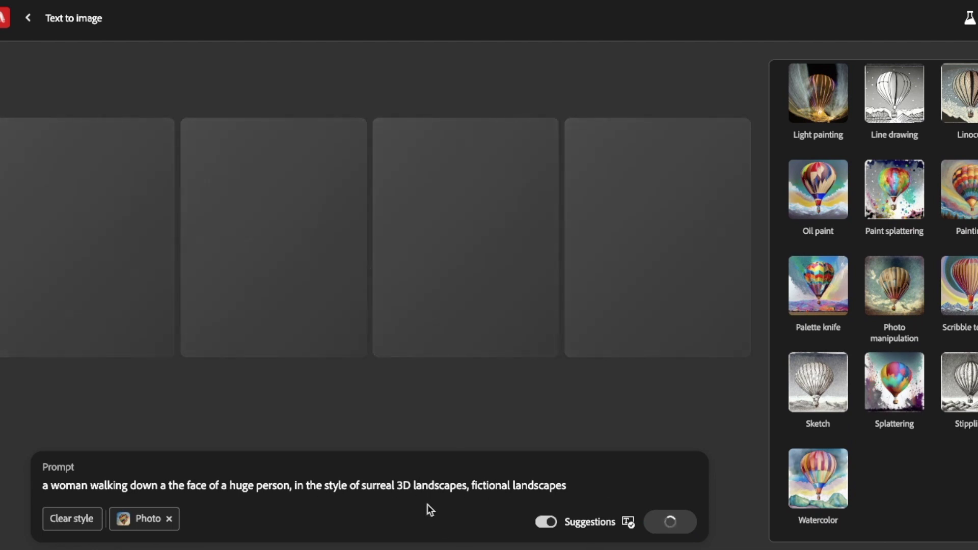
{"action": "scroll", "coordinate": [873, 204], "scroll_direction": "up", "scroll_amount": 3}
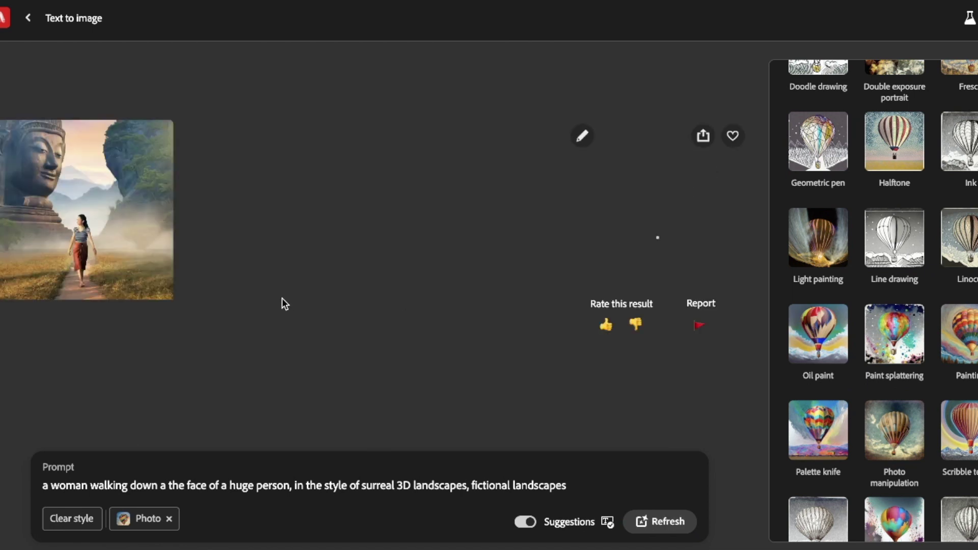
- Enlarge the first generated image and browse forward to the third one
{"action": "left_click", "coordinate": [104, 176]}
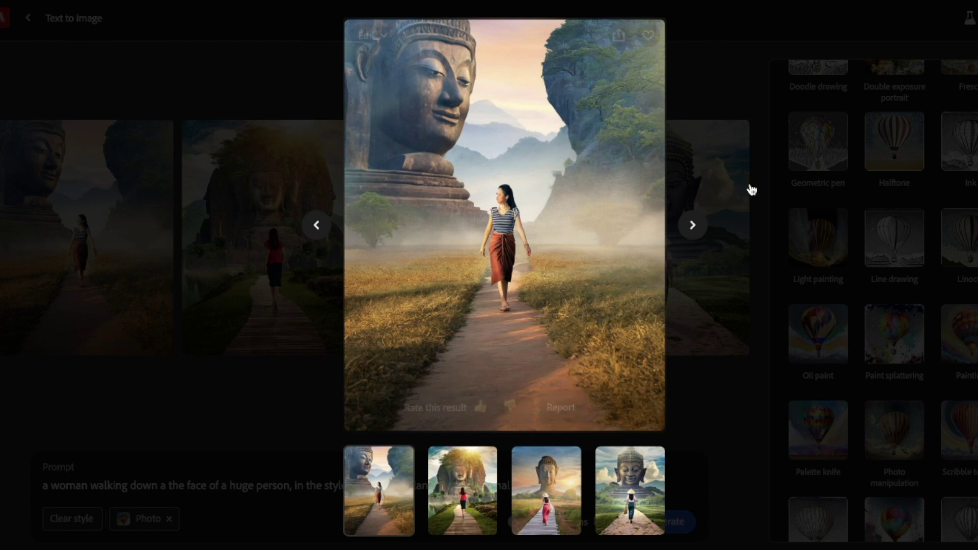
{"action": "left_click", "coordinate": [691, 225]}
{"action": "left_click", "coordinate": [692, 225]}
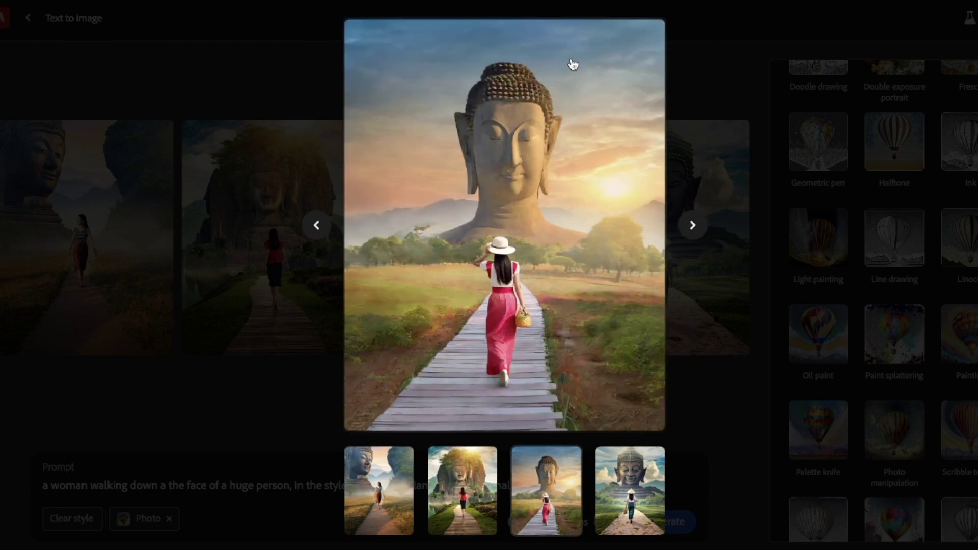
- Examine the sharing and editing options available for the enlarged third image
{"action": "mouse_move", "coordinate": [579, 46]}
{"action": "left_click", "coordinate": [618, 36]}
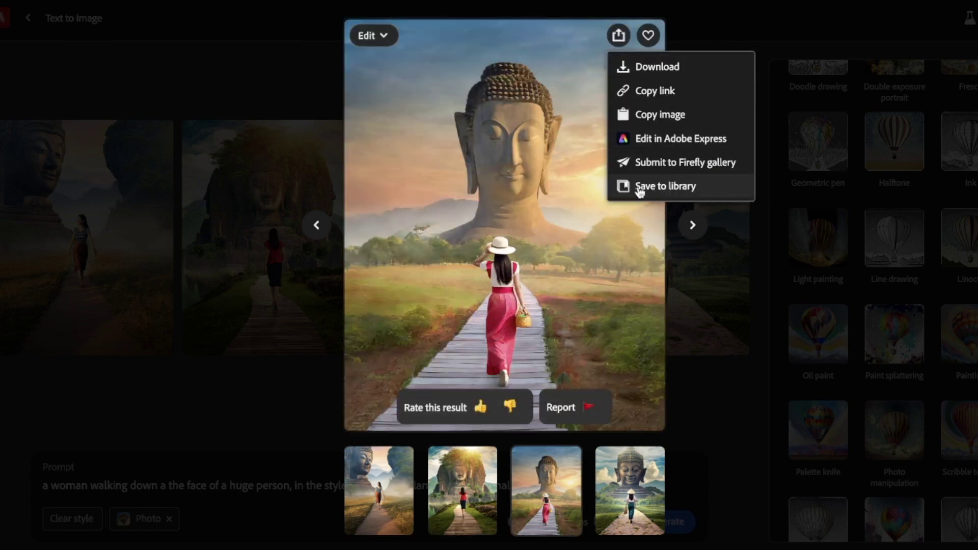
{"action": "left_click", "coordinate": [385, 36]}
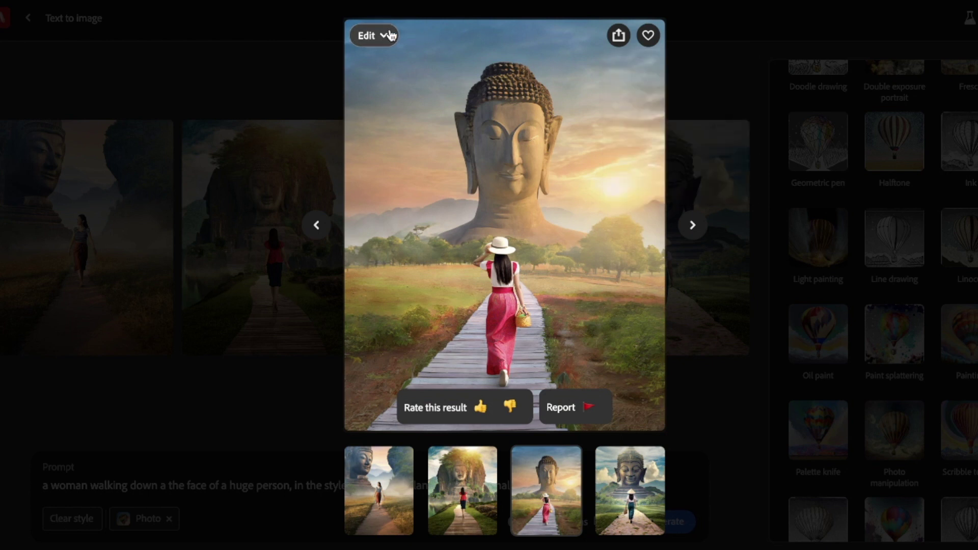
{"action": "left_click", "coordinate": [385, 36]}
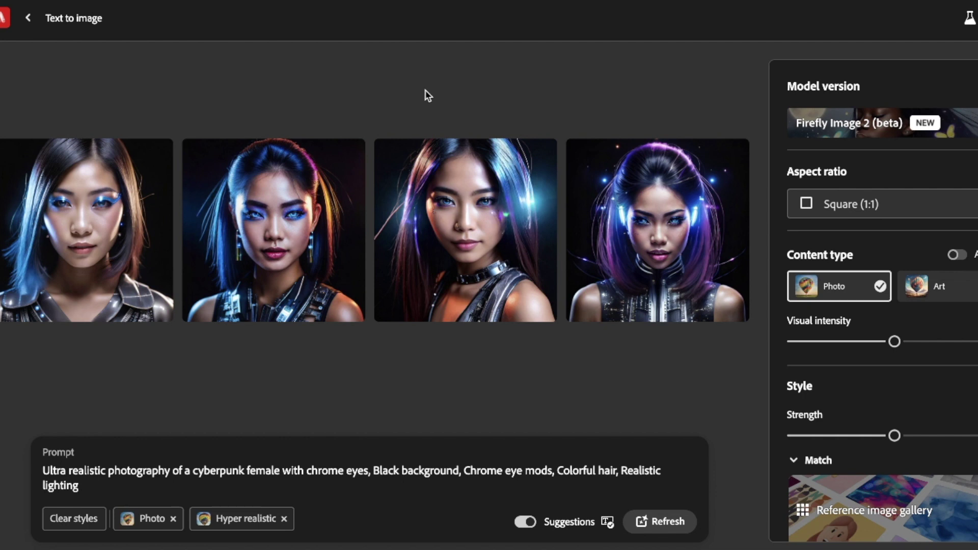
- Enlarge the first generated cyberpunk portrait and browse through the other images in the set
{"action": "mouse_move", "coordinate": [566, 525]}
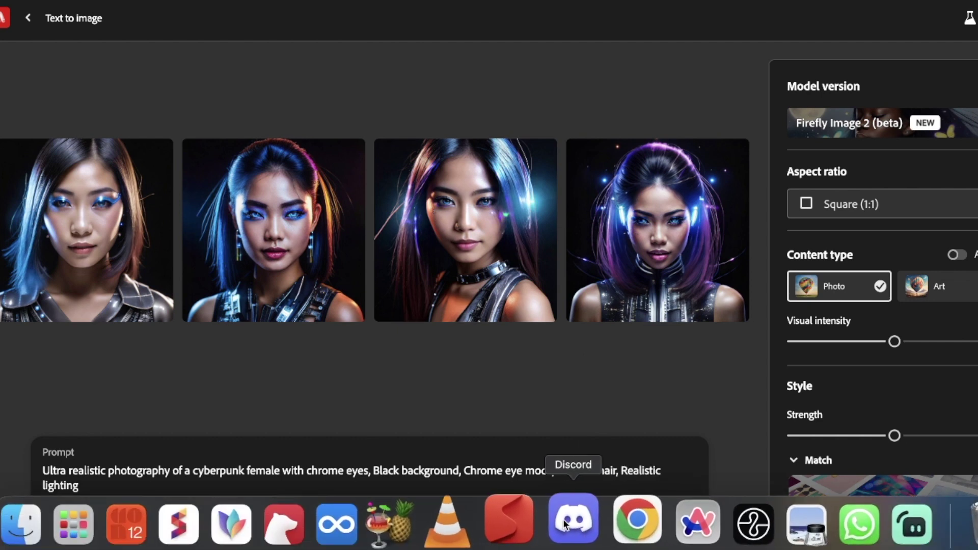
{"action": "left_click", "coordinate": [87, 229]}
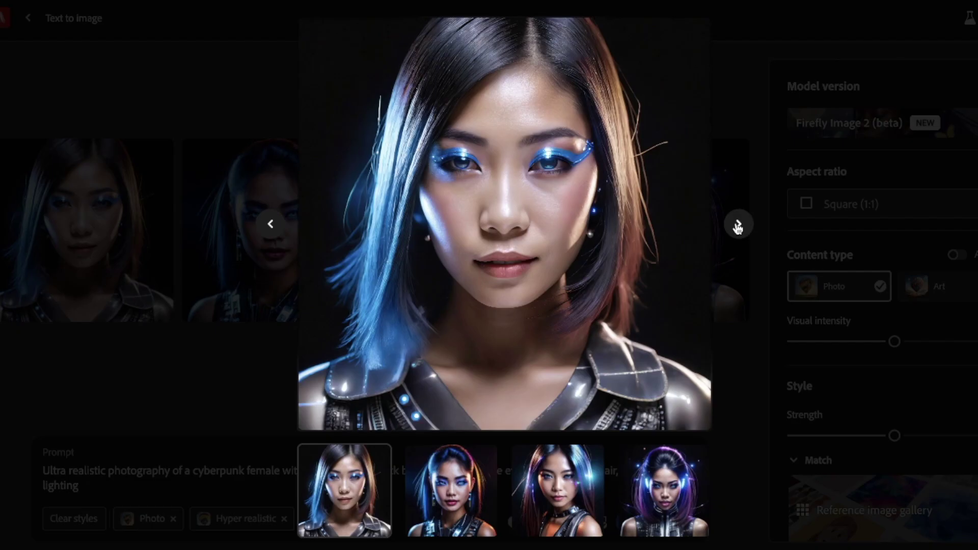
{"action": "left_click", "coordinate": [737, 227]}
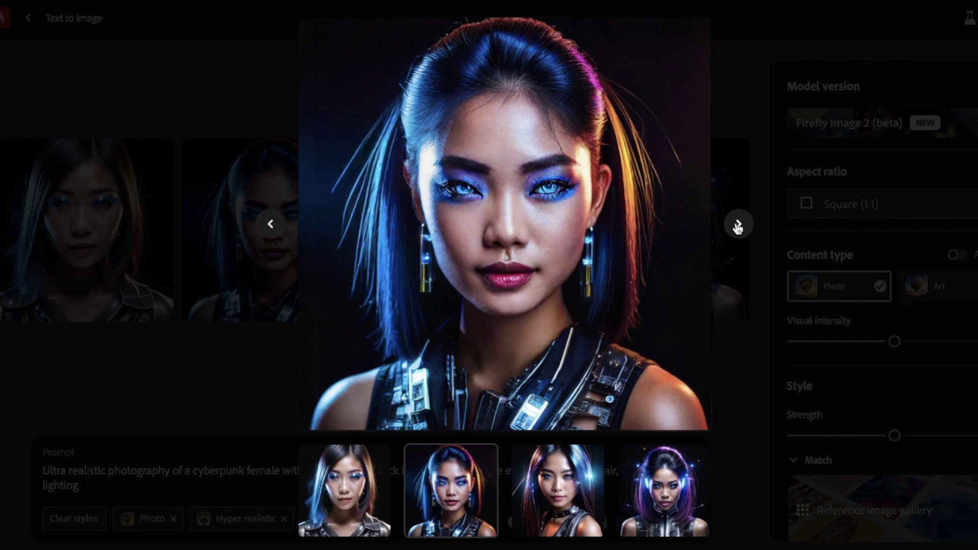
{"action": "left_click", "coordinate": [738, 227]}
{"action": "left_click", "coordinate": [271, 224]}
{"action": "mouse_move", "coordinate": [580, 172]}
- Switch to Discord and enlarge the Midjourney image grid made from the same cyberpunk female prompt
{"action": "mouse_move", "coordinate": [683, 525]}
{"action": "left_click", "coordinate": [567, 518]}
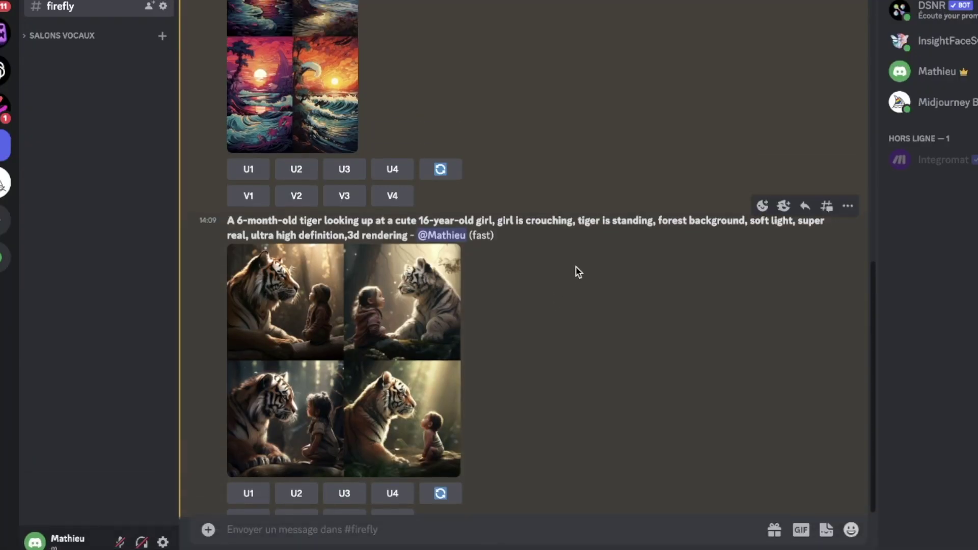
{"action": "scroll", "coordinate": [576, 266], "scroll_direction": "up", "scroll_amount": 10}
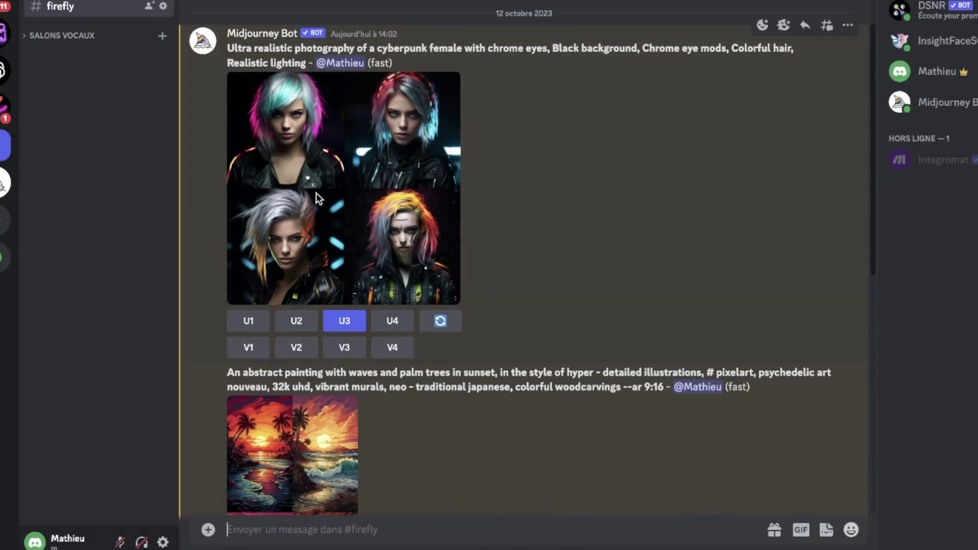
{"action": "left_click", "coordinate": [316, 193]}
{"action": "left_click", "coordinate": [342, 108]}
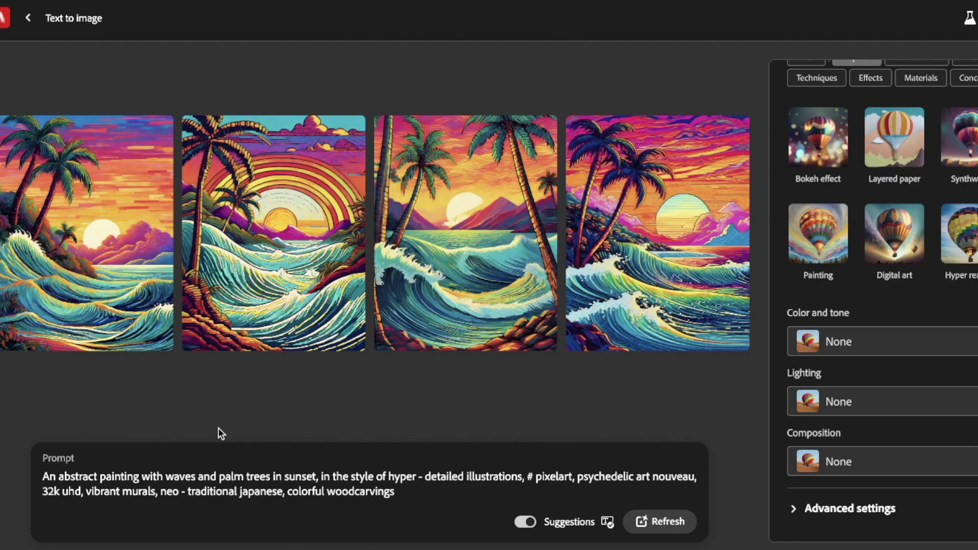
- Compare Firefly's abstract waves and palm trees paintings with Midjourney's version in Discord, inspecting the four sunset variants at full size
{"action": "left_click", "coordinate": [134, 313]}
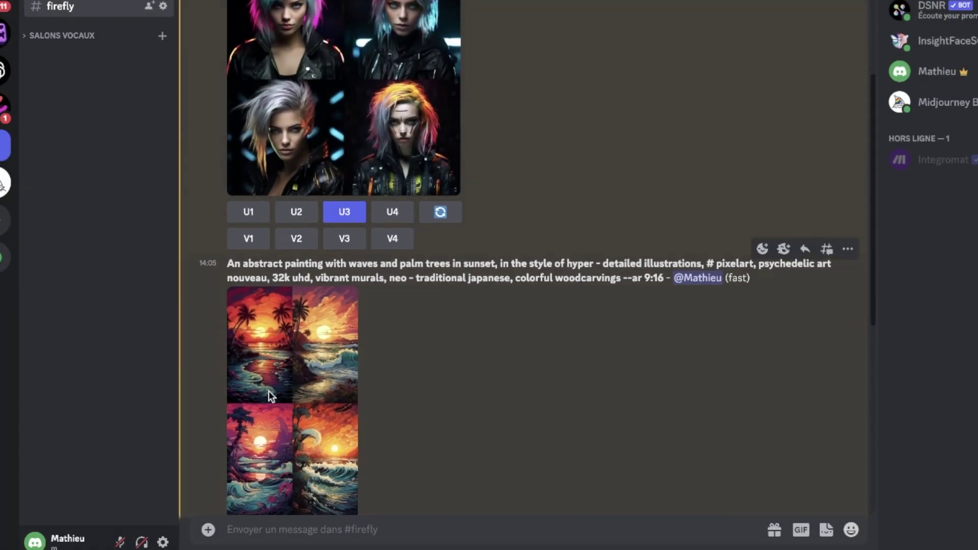
{"action": "left_click", "coordinate": [270, 393]}
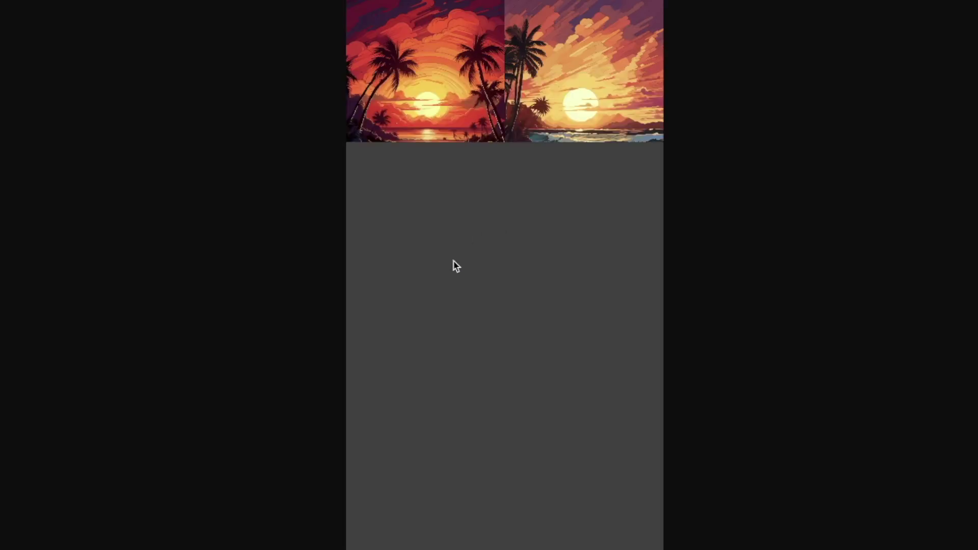
{"action": "left_click", "coordinate": [418, 182]}
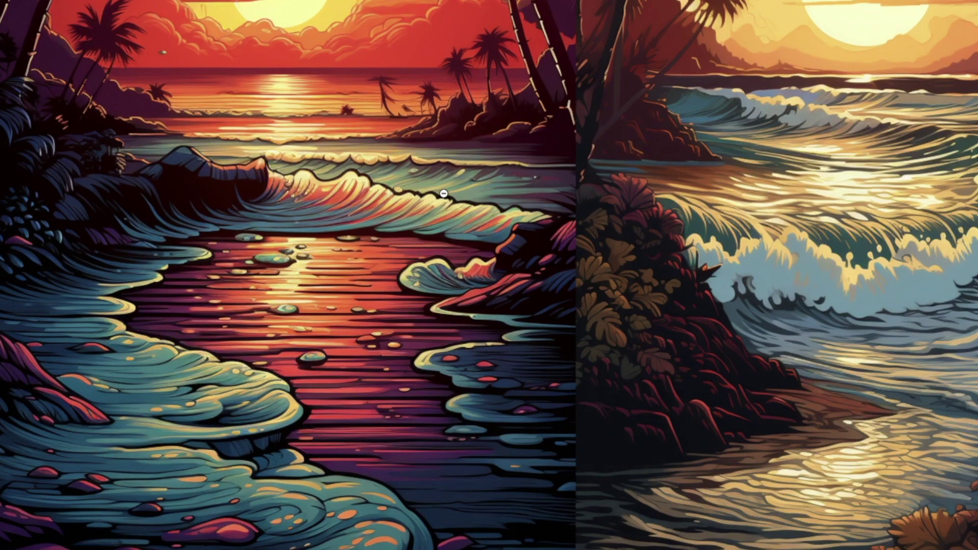
{"action": "scroll", "coordinate": [393, 283], "scroll_direction": "up", "scroll_amount": 5}
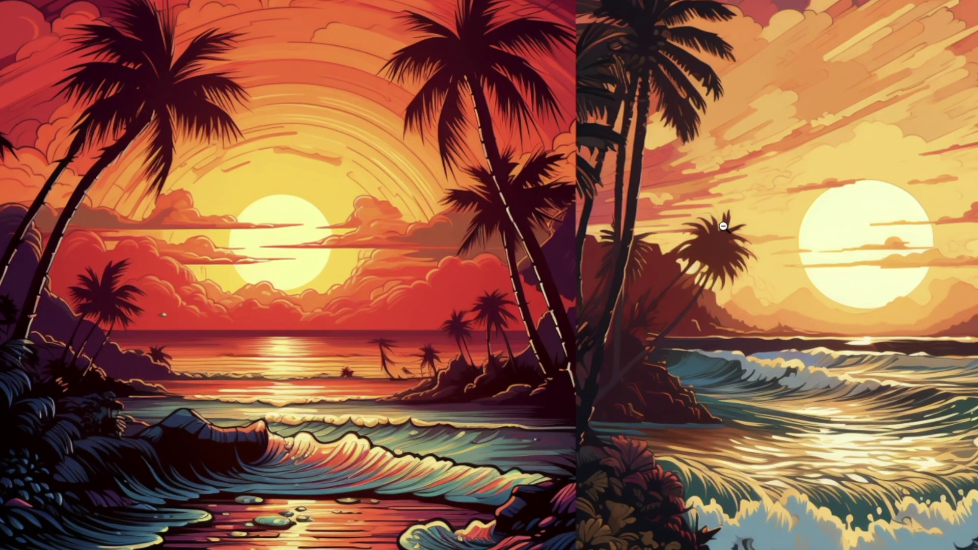
{"action": "scroll", "coordinate": [690, 230], "scroll_direction": "right", "scroll_amount": 3}
{"action": "scroll", "coordinate": [652, 269], "scroll_direction": "down", "scroll_amount": 10}
{"action": "scroll", "coordinate": [652, 269], "scroll_direction": "down", "scroll_amount": 15}
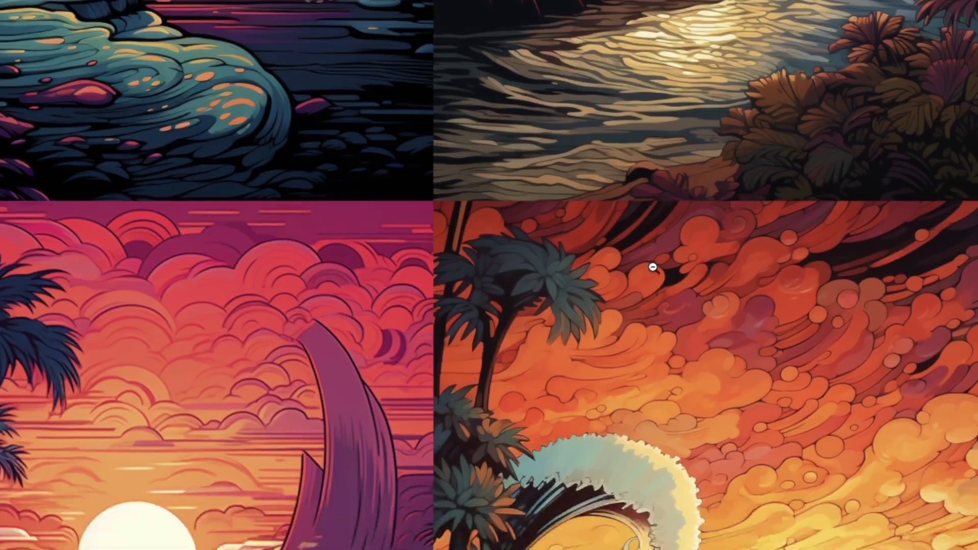
{"action": "scroll", "coordinate": [654, 266], "scroll_direction": "left", "scroll_amount": 3}
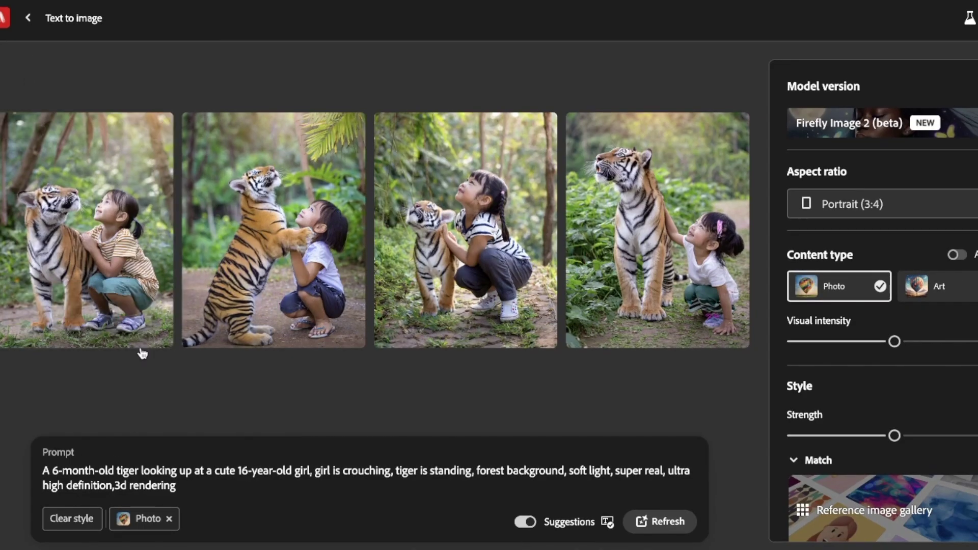
- Enlarge Firefly's first tiger-and-girl image, and open Midjourney's grid for the same prompt from Discord in the web browser
{"action": "mouse_move", "coordinate": [146, 232]}
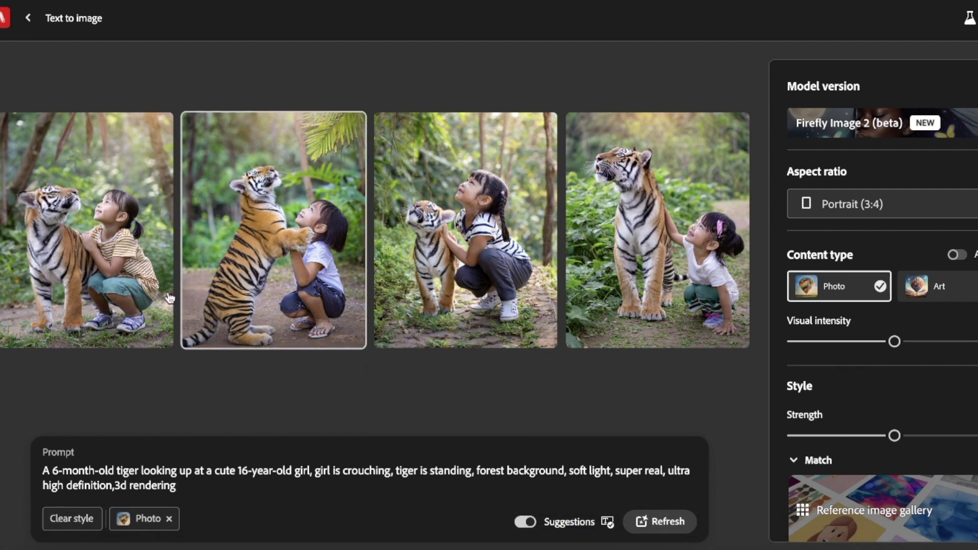
{"action": "left_click", "coordinate": [145, 219]}
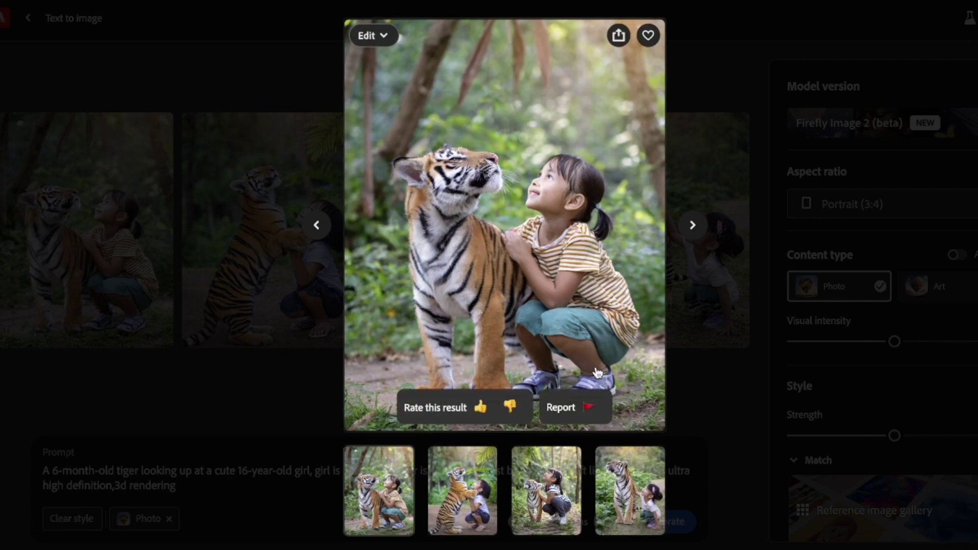
{"action": "left_click", "coordinate": [567, 519]}
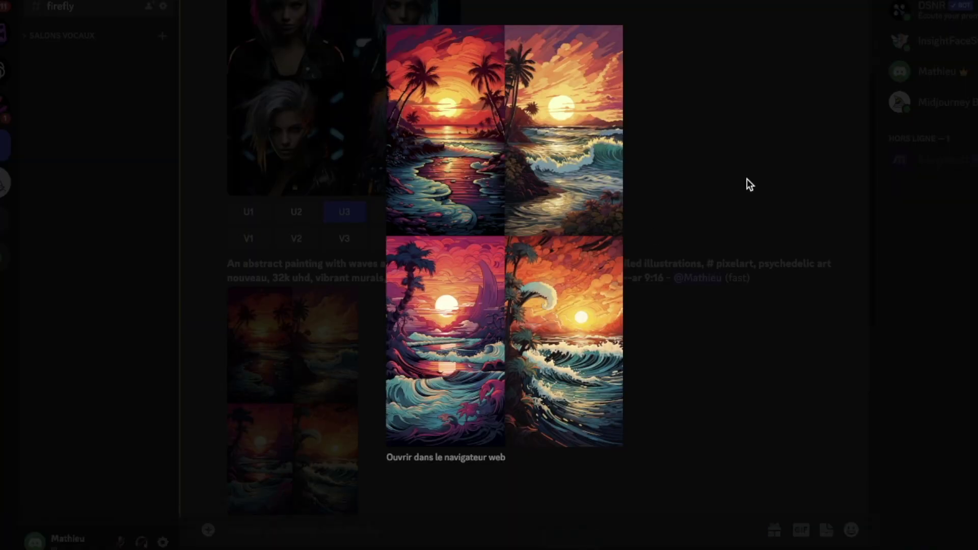
{"action": "left_click", "coordinate": [750, 184]}
{"action": "scroll", "coordinate": [488, 342], "scroll_direction": "down", "scroll_amount": 5}
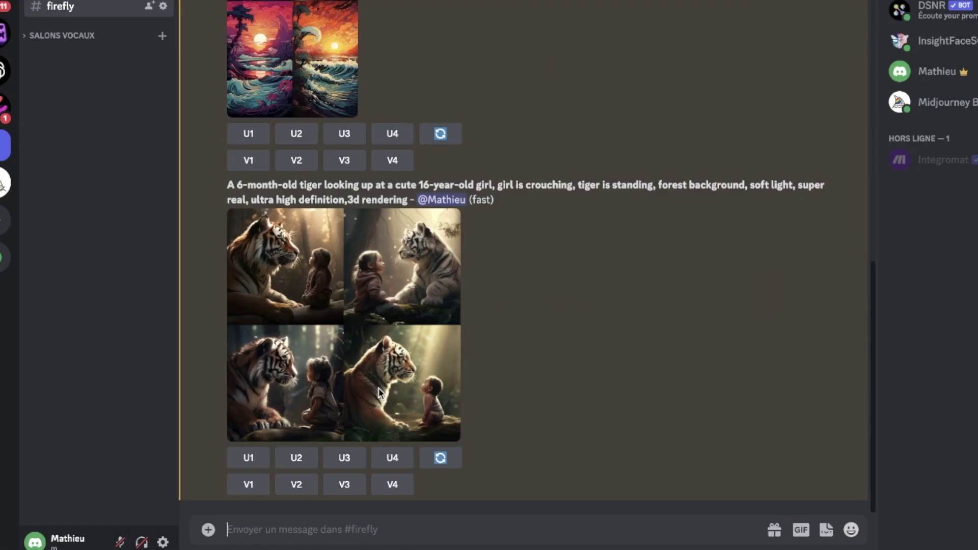
{"action": "left_click", "coordinate": [307, 303]}
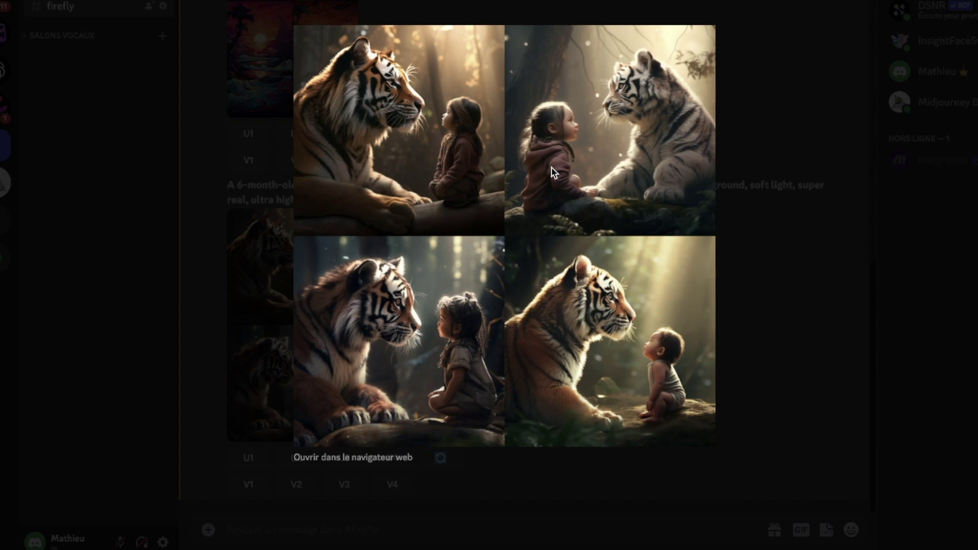
{"action": "left_click", "coordinate": [353, 460]}
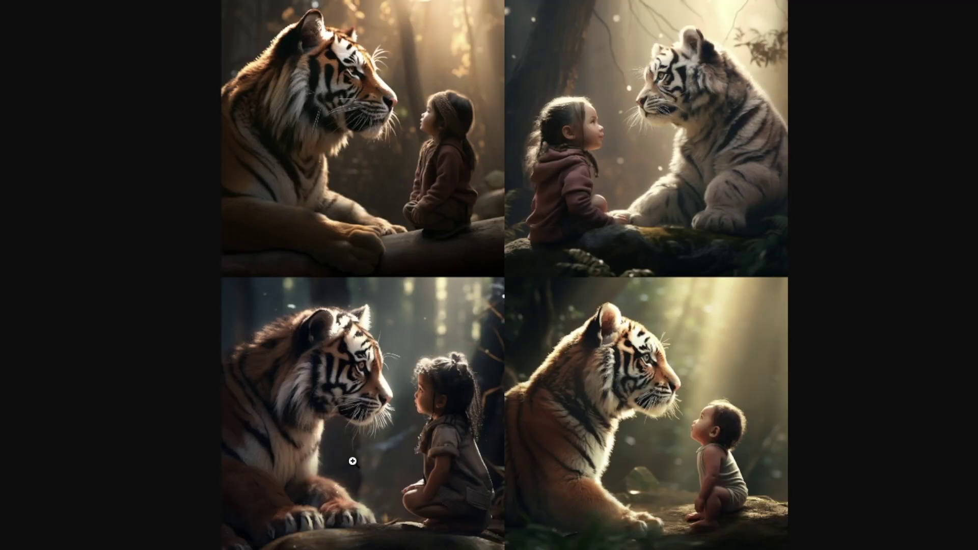
- Examine the four Midjourney tiger-and-child images at full size, looking over their fur, faces and lighting
{"action": "left_click", "coordinate": [320, 141]}
{"action": "scroll", "coordinate": [319, 141], "scroll_direction": "right", "scroll_amount": 5}
{"action": "scroll", "coordinate": [319, 141], "scroll_direction": "up", "scroll_amount": 2}
{"action": "scroll", "coordinate": [320, 141], "scroll_direction": "right", "scroll_amount": 9}
{"action": "scroll", "coordinate": [319, 141], "scroll_direction": "down", "scroll_amount": 3}
{"action": "scroll", "coordinate": [319, 142], "scroll_direction": "left", "scroll_amount": 1}
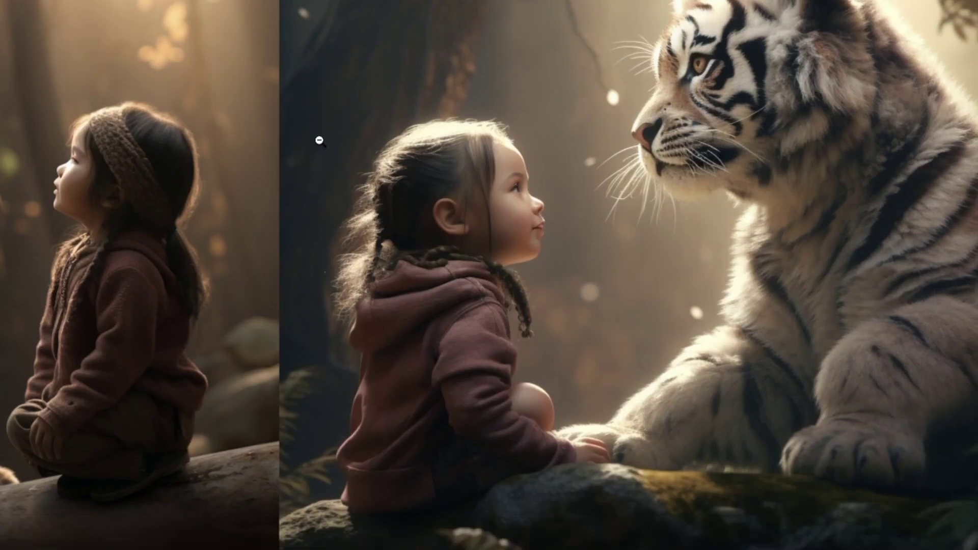
{"action": "scroll", "coordinate": [319, 141], "scroll_direction": "down", "scroll_amount": 10}
{"action": "scroll", "coordinate": [320, 141], "scroll_direction": "up", "scroll_amount": 1}
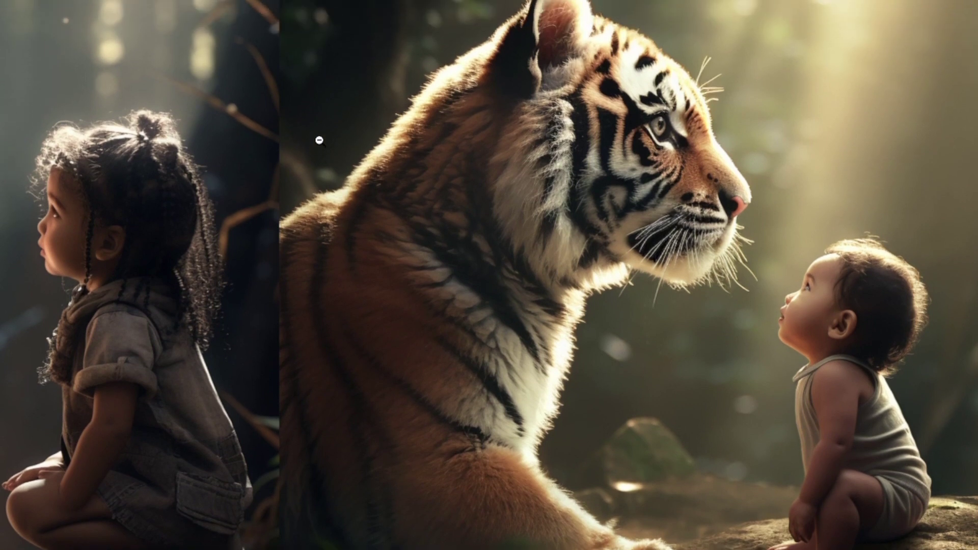
{"action": "scroll", "coordinate": [714, 410], "scroll_direction": "left", "scroll_amount": 6}
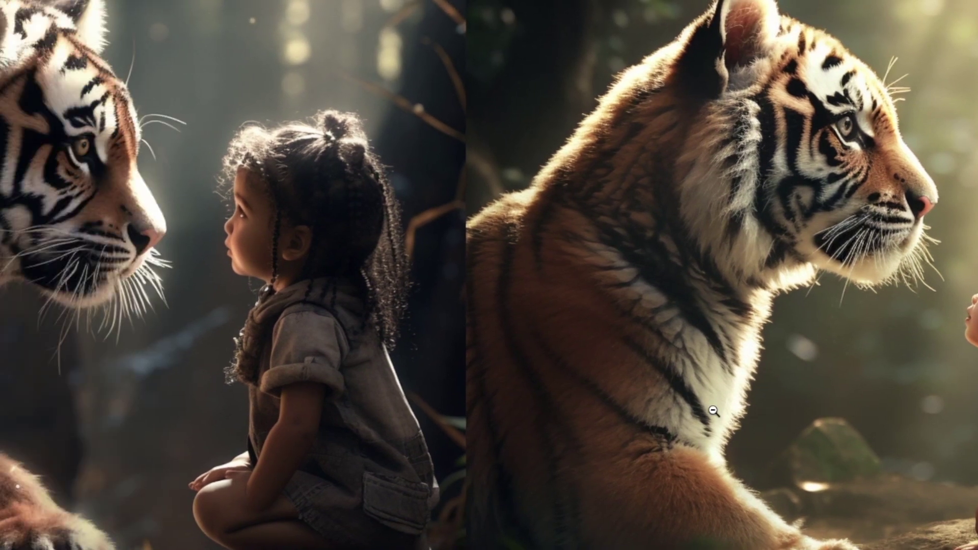
{"action": "scroll", "coordinate": [713, 410], "scroll_direction": "left", "scroll_amount": 2}
{"action": "scroll", "coordinate": [713, 410], "scroll_direction": "up", "scroll_amount": 1}
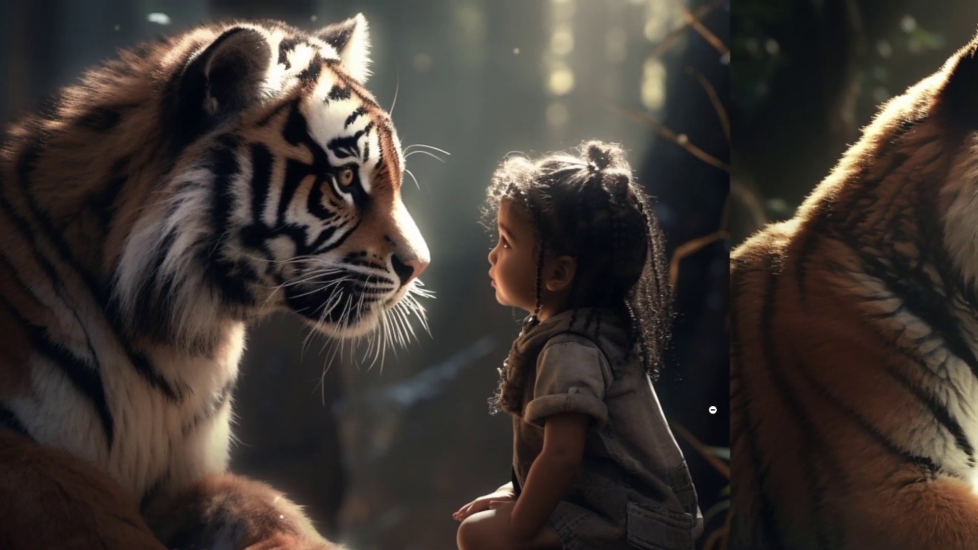
{"action": "scroll", "coordinate": [713, 410], "scroll_direction": "up", "scroll_amount": 10}
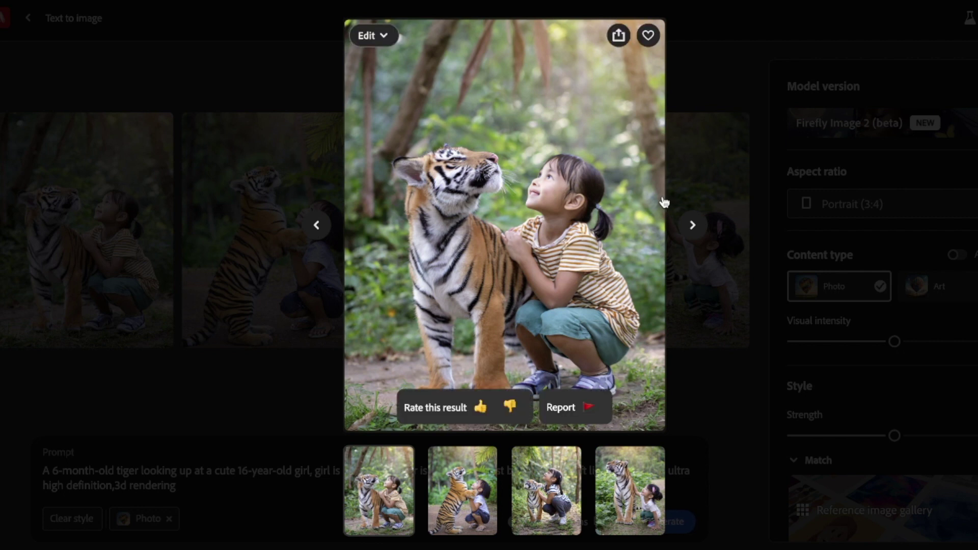
- Browse forward from Firefly's enlarged first tiger-and-girl image and return to the overview of all four results
{"action": "left_click", "coordinate": [693, 225]}
{"action": "key", "text": "Escape"}
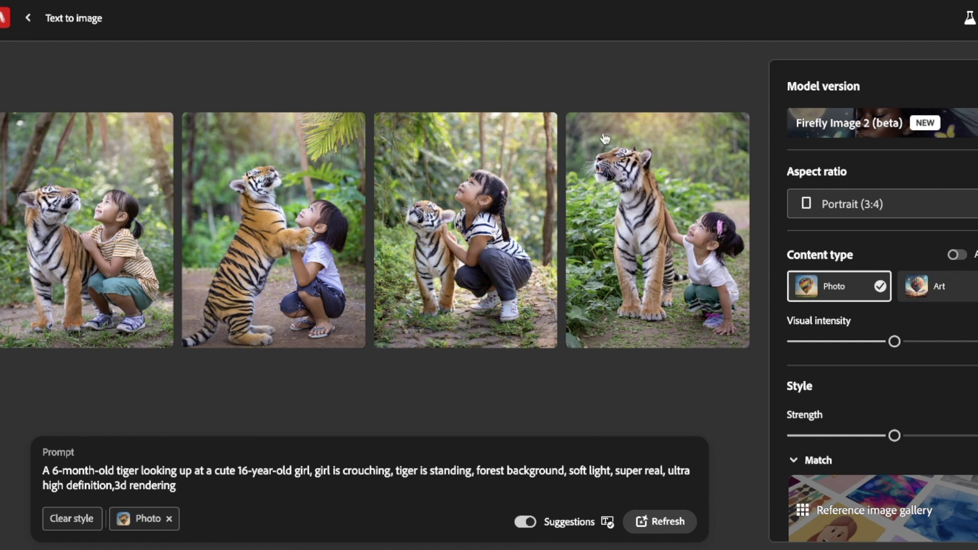
{"action": "mouse_move", "coordinate": [640, 224]}
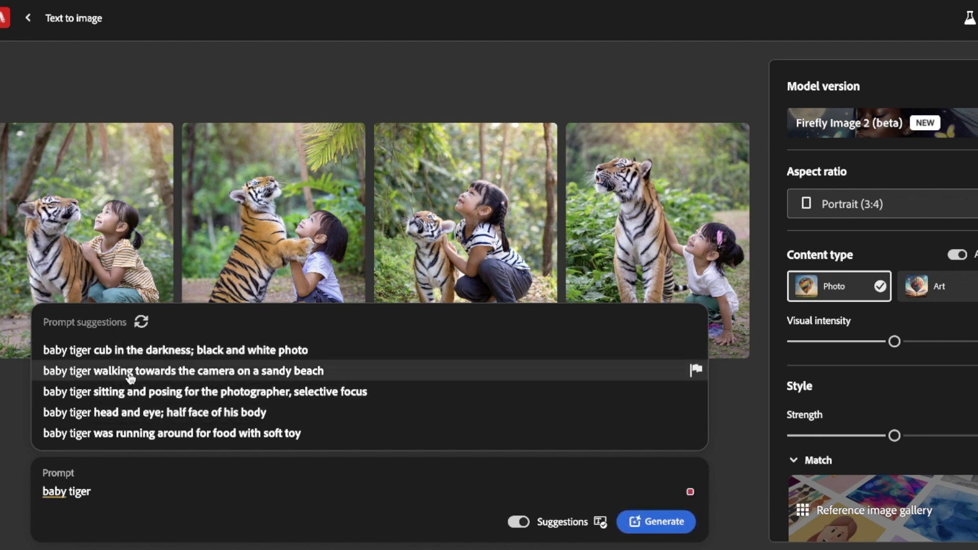
- Generate images from the suggested prompt "baby tiger walking towards the camera on a sandy beach"
{"action": "left_click", "coordinate": [131, 377]}
{"action": "left_click", "coordinate": [660, 521]}
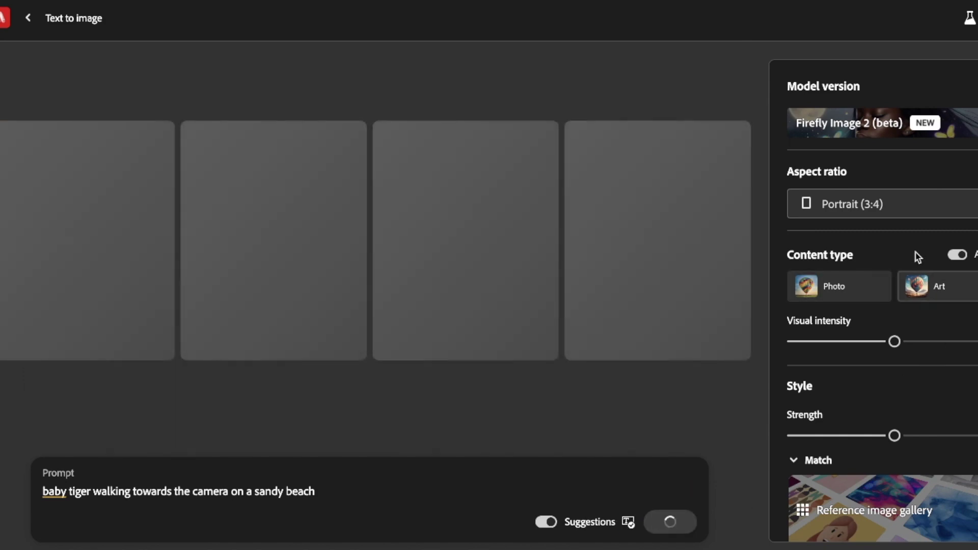
- Enlarge the first baby tiger image, browse forward through the set and return to the results overview
{"action": "left_click", "coordinate": [469, 204]}
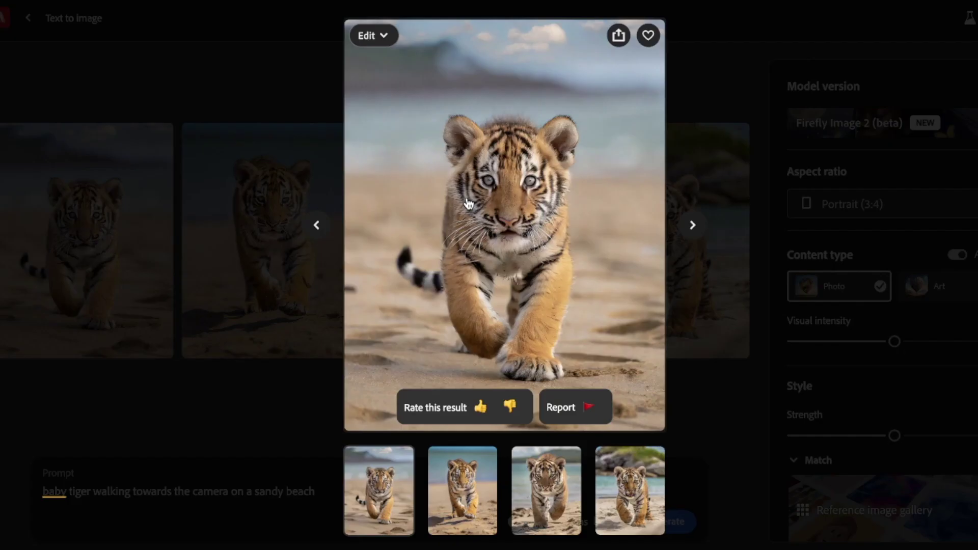
{"action": "left_click", "coordinate": [692, 227]}
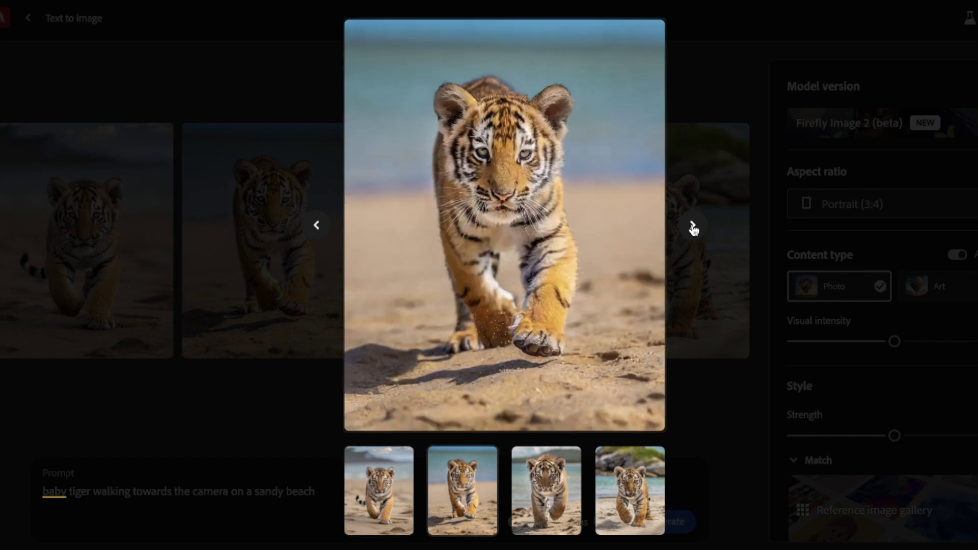
{"action": "left_click", "coordinate": [693, 227]}
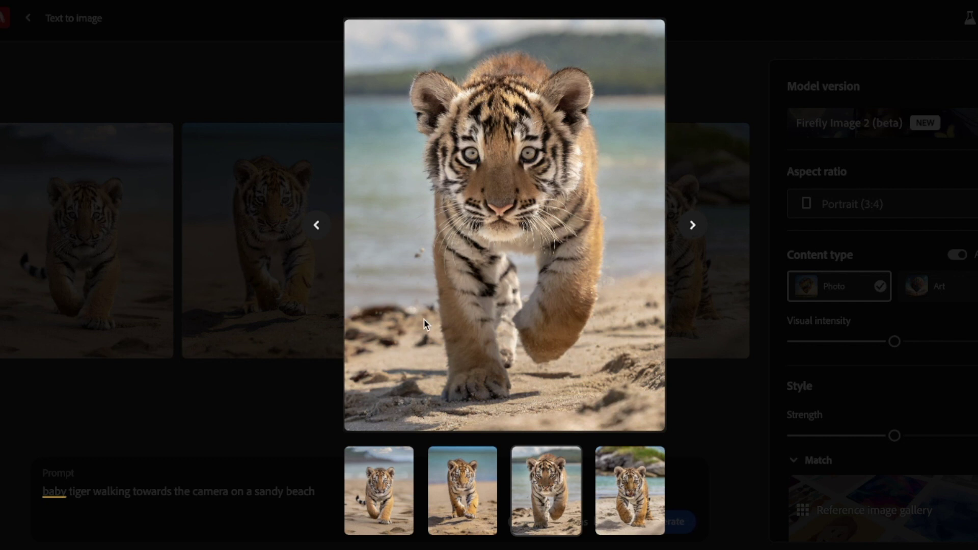
{"action": "left_click", "coordinate": [686, 241]}
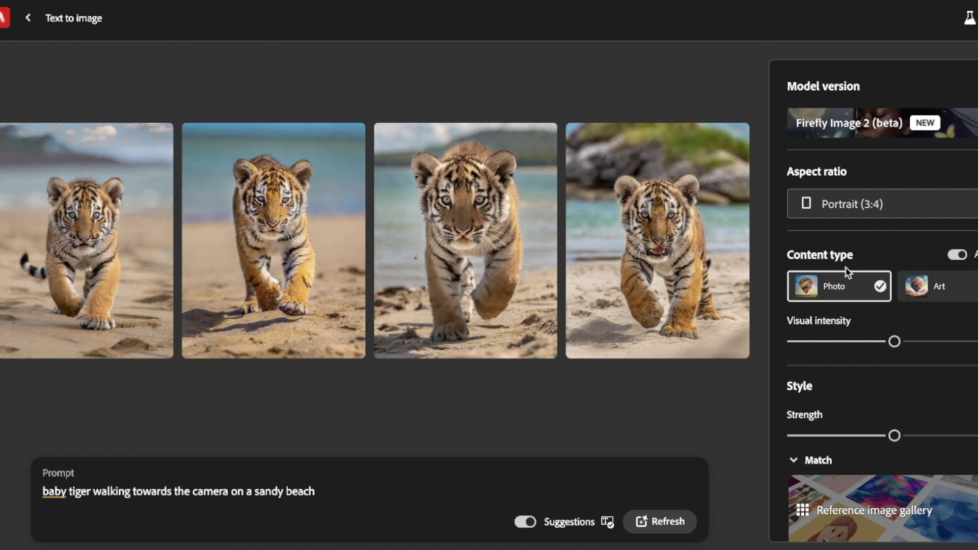
{"action": "mouse_move", "coordinate": [253, 235]}
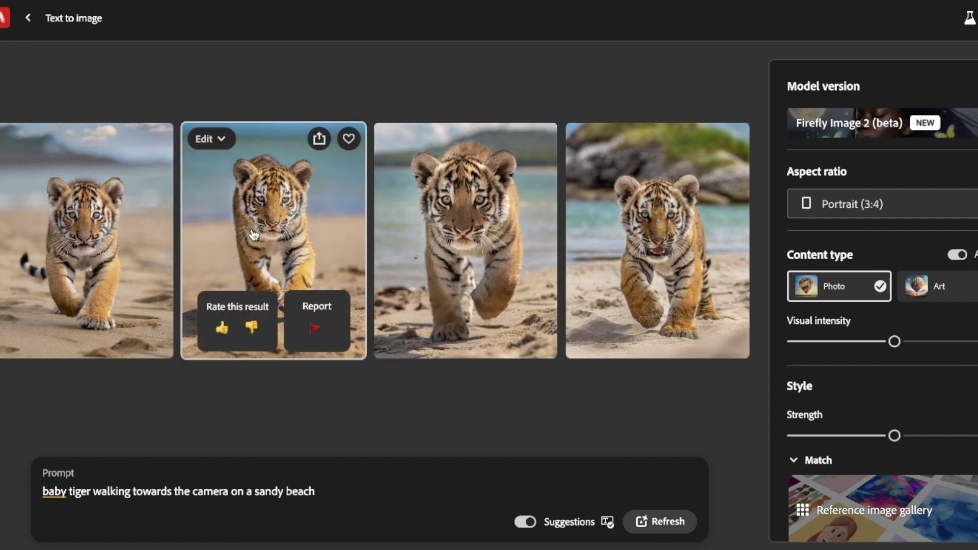
- Review the style matching, effects, color and tone, lighting, composition and photo settings available for the baby tiger images
{"action": "scroll", "coordinate": [886, 357], "scroll_direction": "down", "scroll_amount": 5}
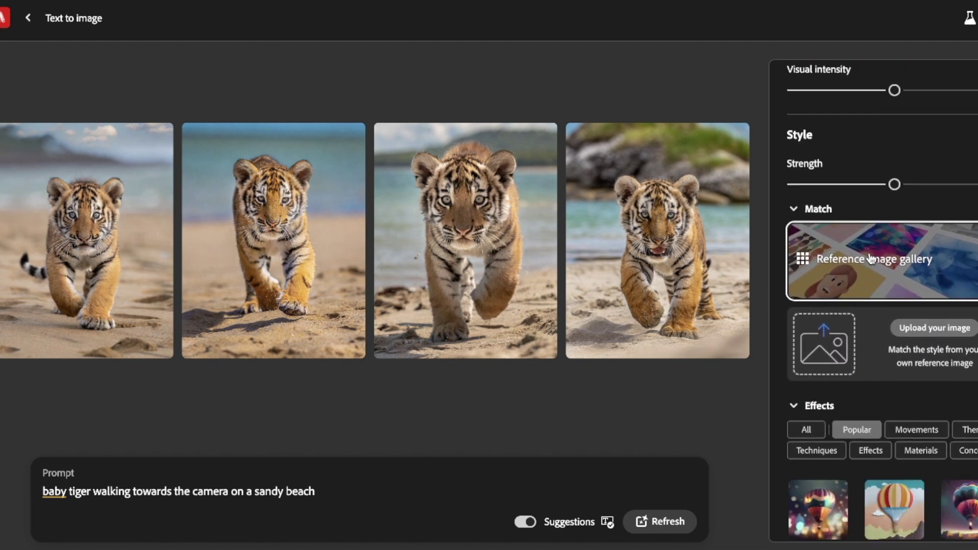
{"action": "scroll", "coordinate": [871, 259], "scroll_direction": "down", "scroll_amount": 4}
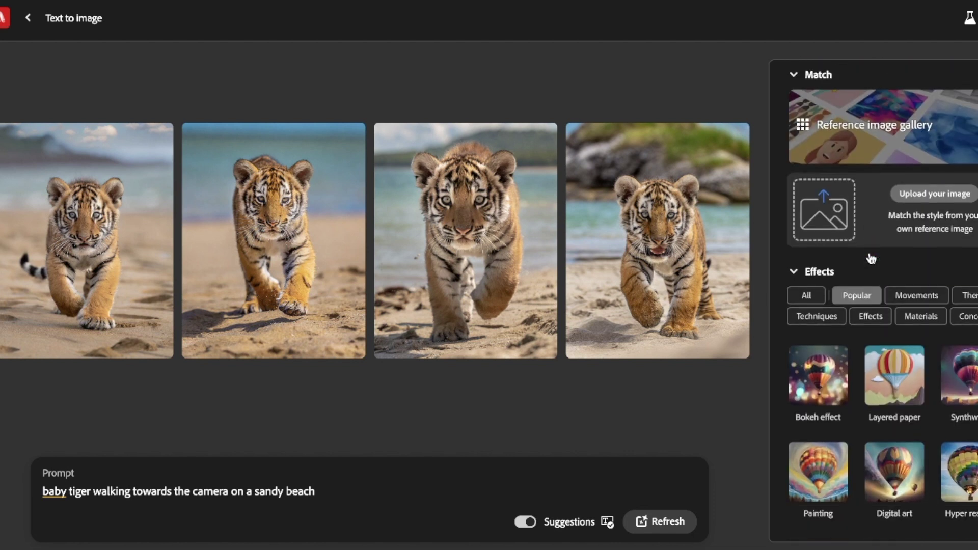
{"action": "scroll", "coordinate": [871, 259], "scroll_direction": "down", "scroll_amount": 2}
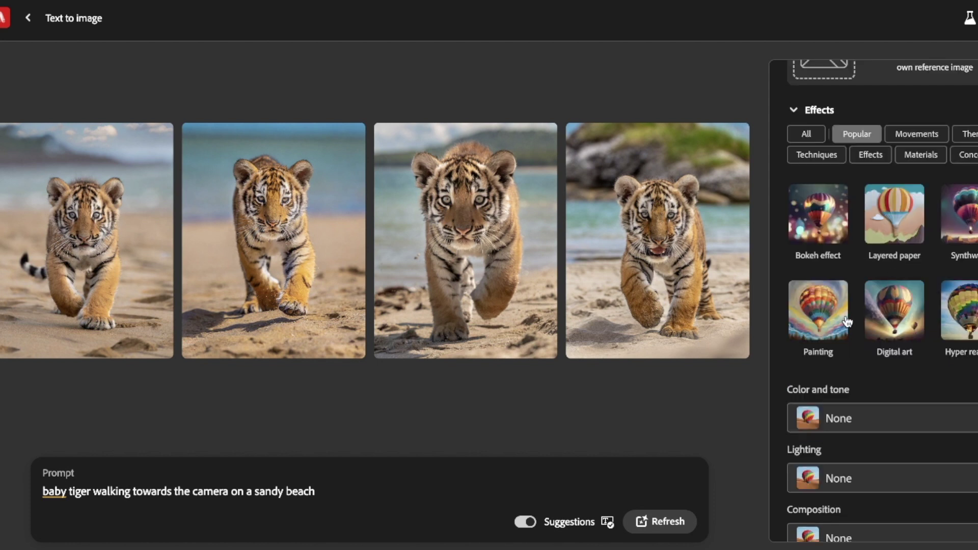
{"action": "scroll", "coordinate": [851, 321], "scroll_direction": "down", "scroll_amount": 1}
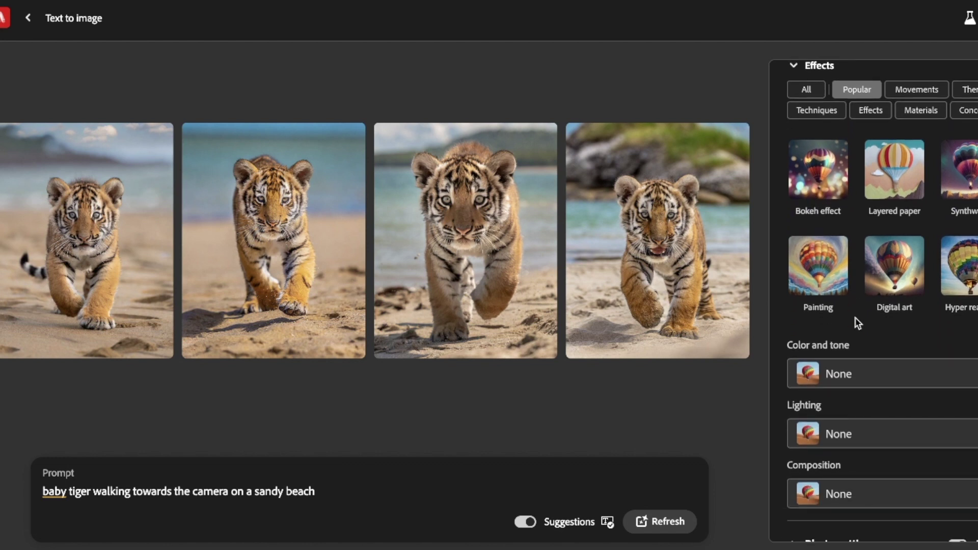
{"action": "scroll", "coordinate": [857, 322], "scroll_direction": "down", "scroll_amount": 2}
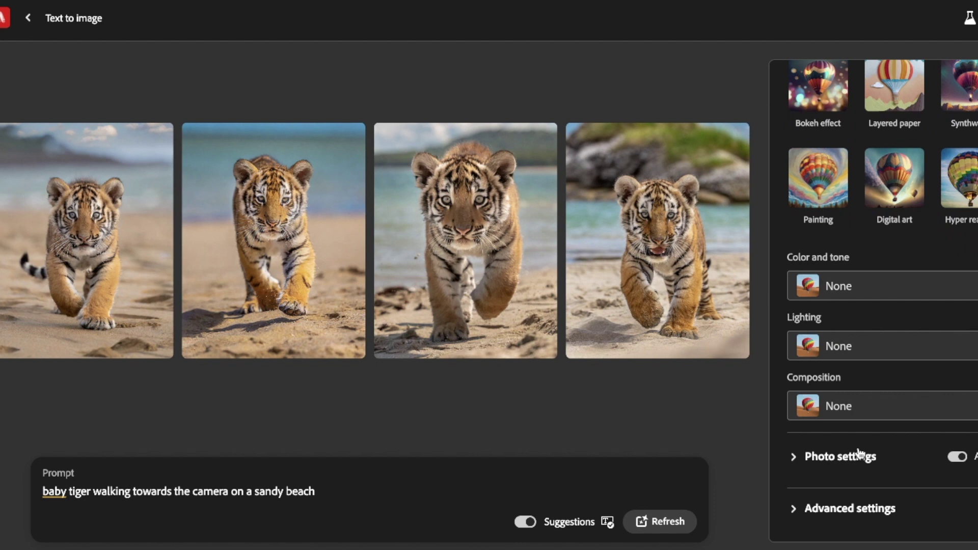
{"action": "scroll", "coordinate": [893, 232], "scroll_direction": "up", "scroll_amount": 4}
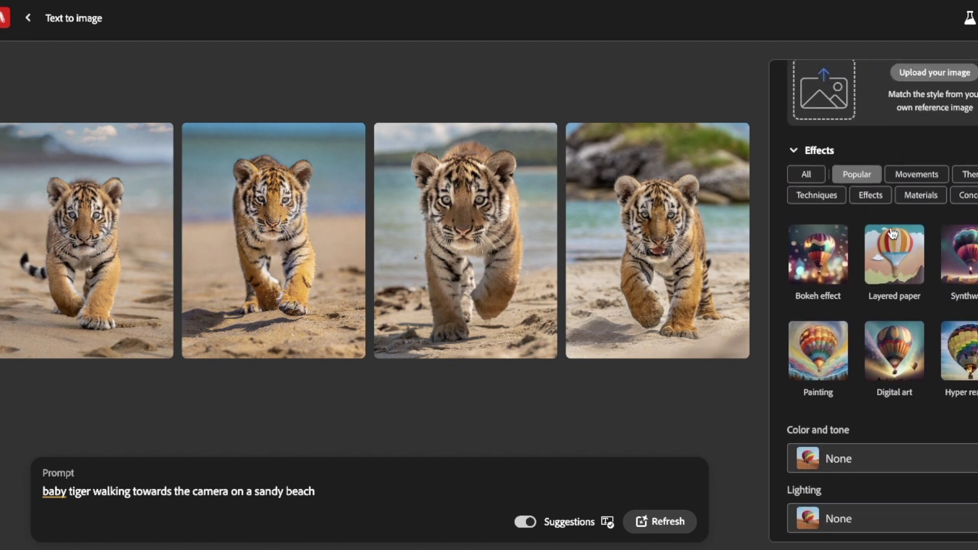
{"action": "scroll", "coordinate": [892, 233], "scroll_direction": "up", "scroll_amount": 10}
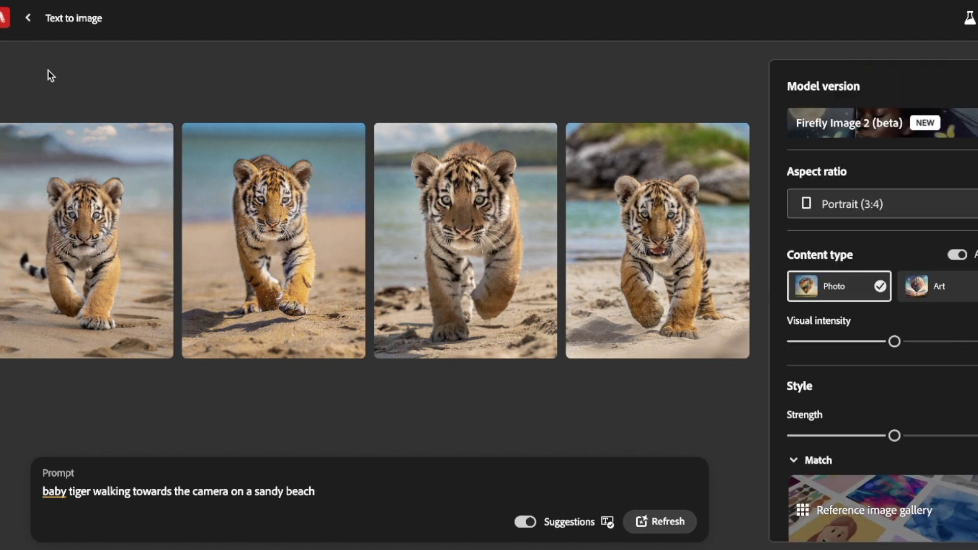